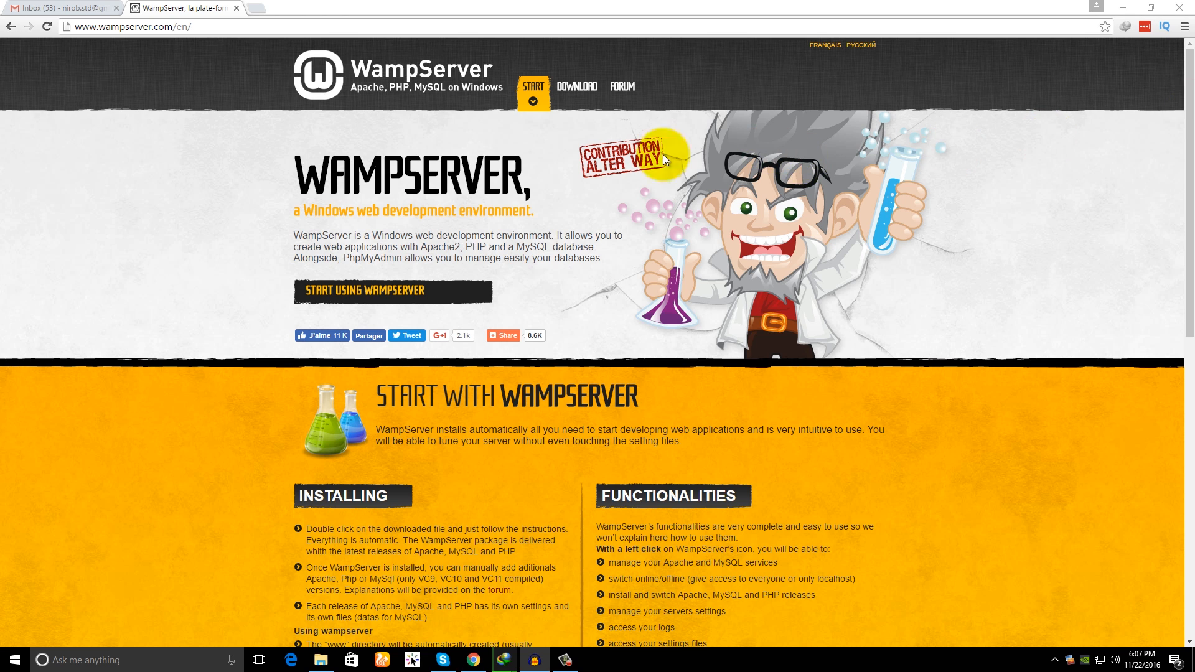
Download the WampServer 64 bits (x64) 3.0.6 installer directly, without filling in the form
{"action": "scroll", "coordinate": [280, 208], "scroll_direction": "down", "scroll_amount": 5}
{"action": "scroll", "coordinate": [285, 208], "scroll_direction": "up", "scroll_amount": 4}
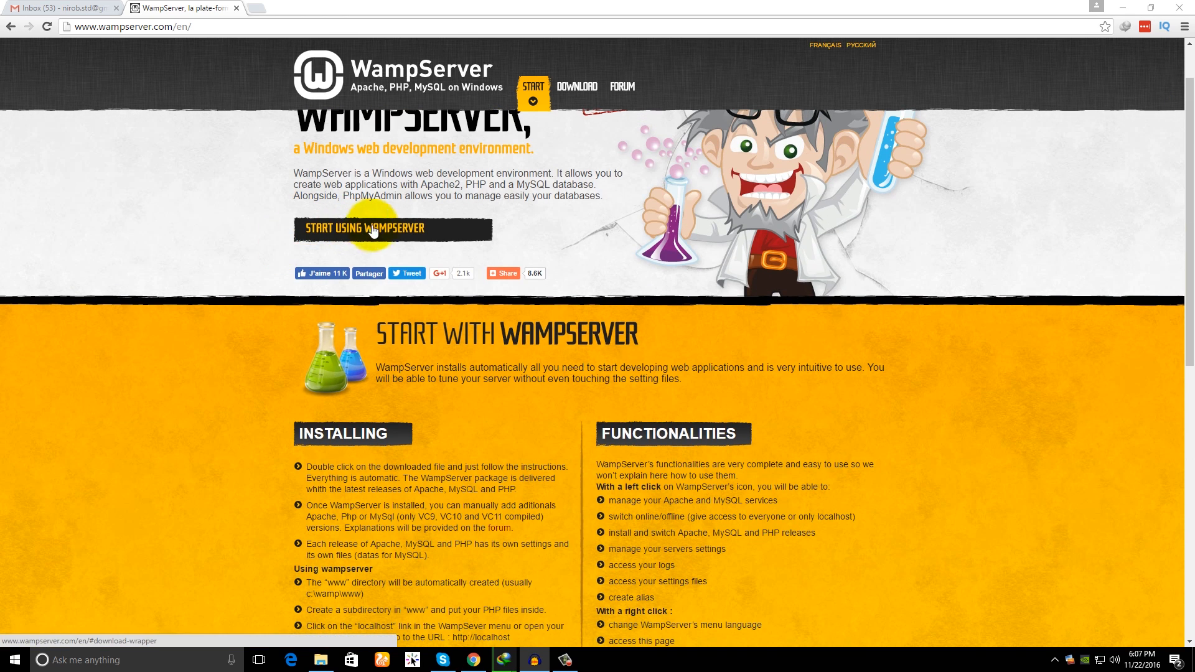
{"action": "left_click", "coordinate": [568, 101]}
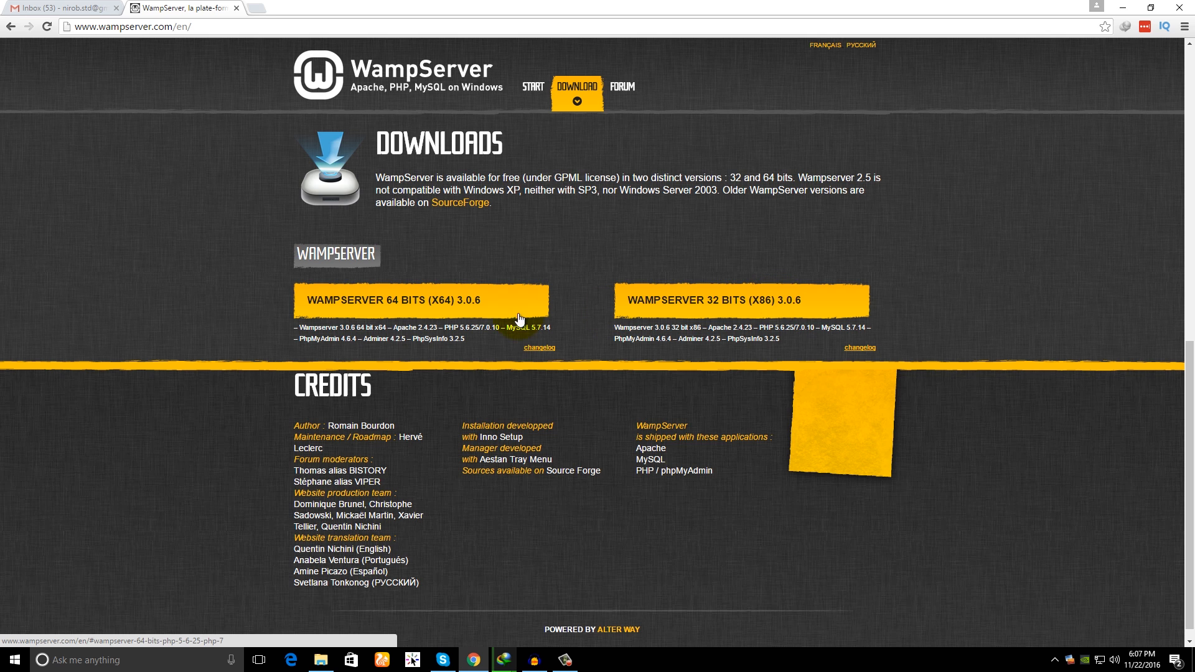
{"action": "left_click", "coordinate": [440, 302]}
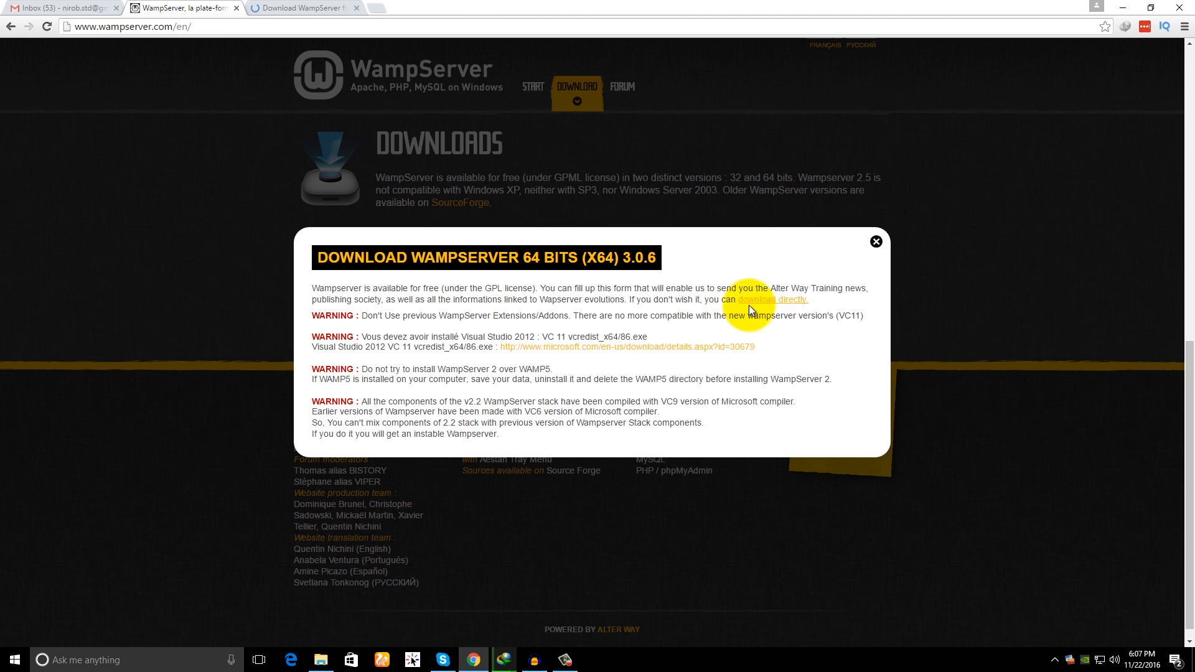
{"action": "left_click", "coordinate": [315, 8]}
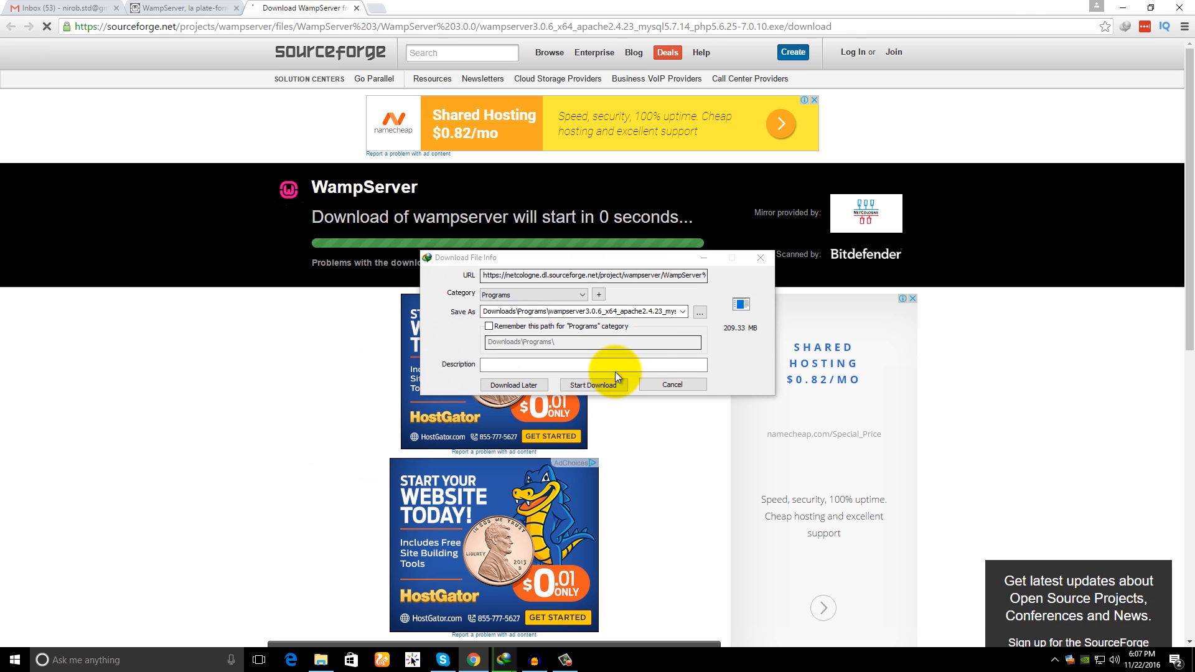
{"action": "left_click", "coordinate": [590, 384]}
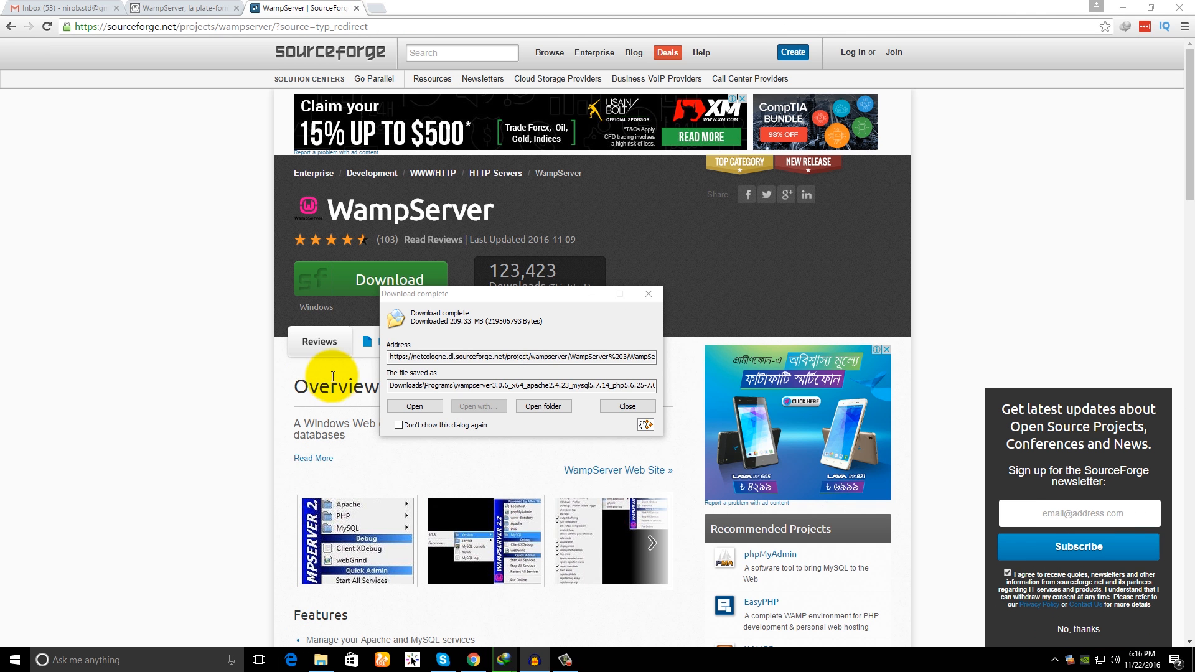
Launch the downloaded installer in English, accept the license agreement and continue past the installation information
{"action": "left_click_drag", "start_coordinate": [494, 298], "coordinate": [542, 256]}
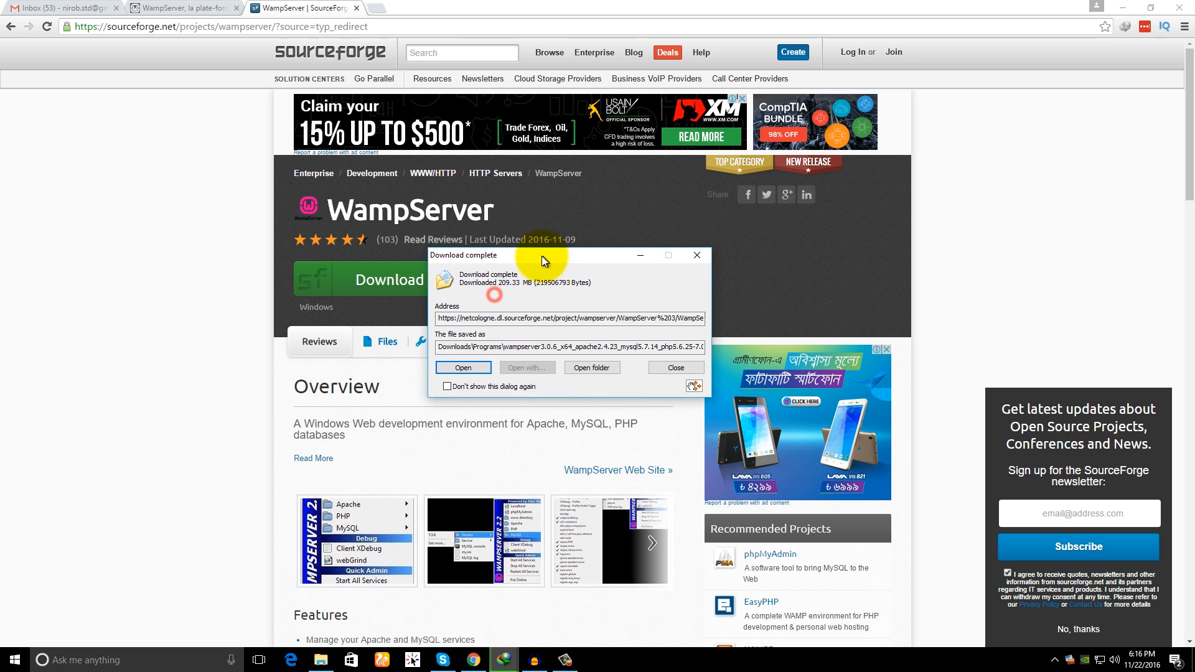
{"action": "left_click", "coordinate": [469, 367]}
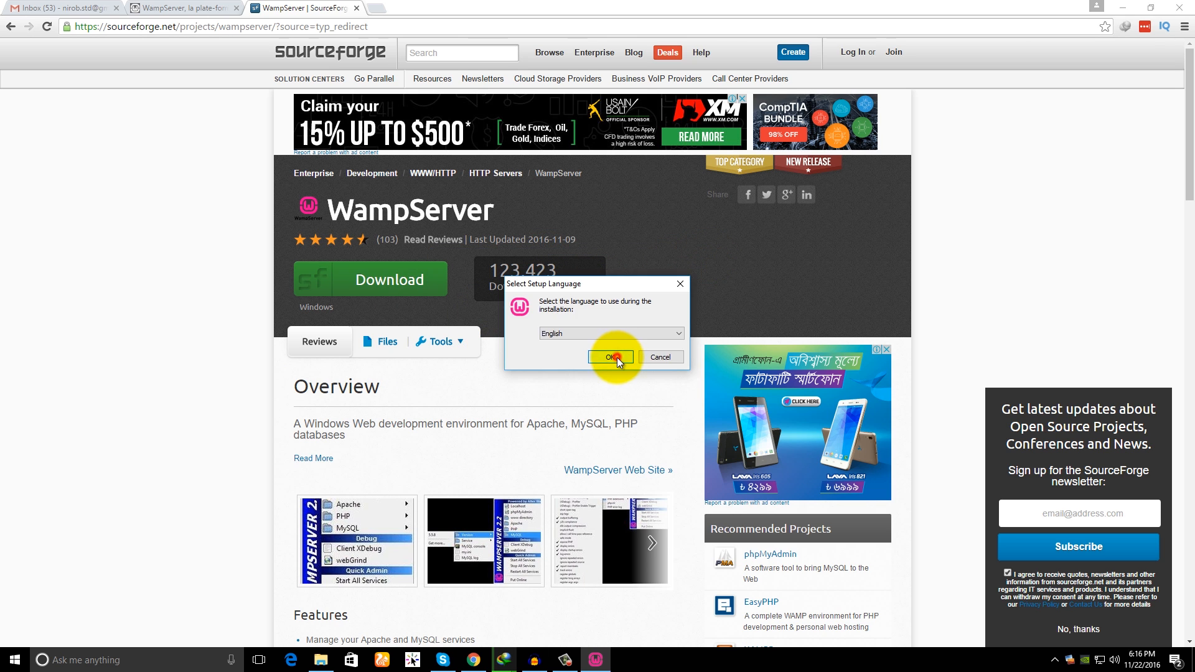
{"action": "left_click", "coordinate": [617, 357]}
{"action": "left_click", "coordinate": [498, 393]}
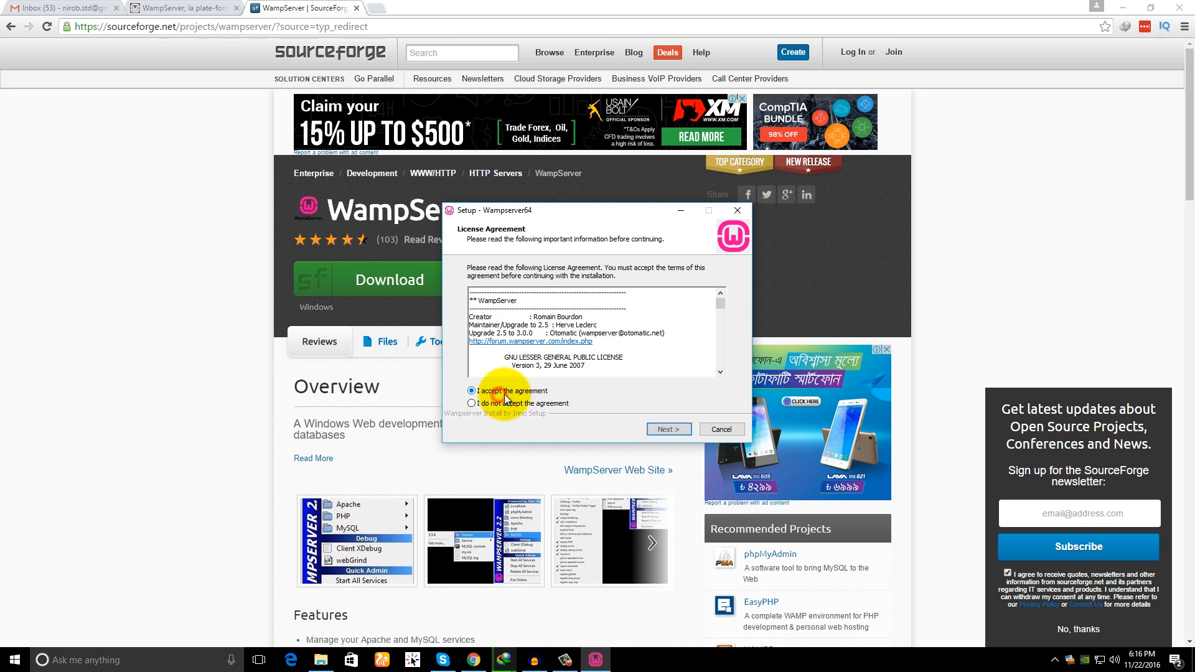
{"action": "left_click", "coordinate": [664, 433]}
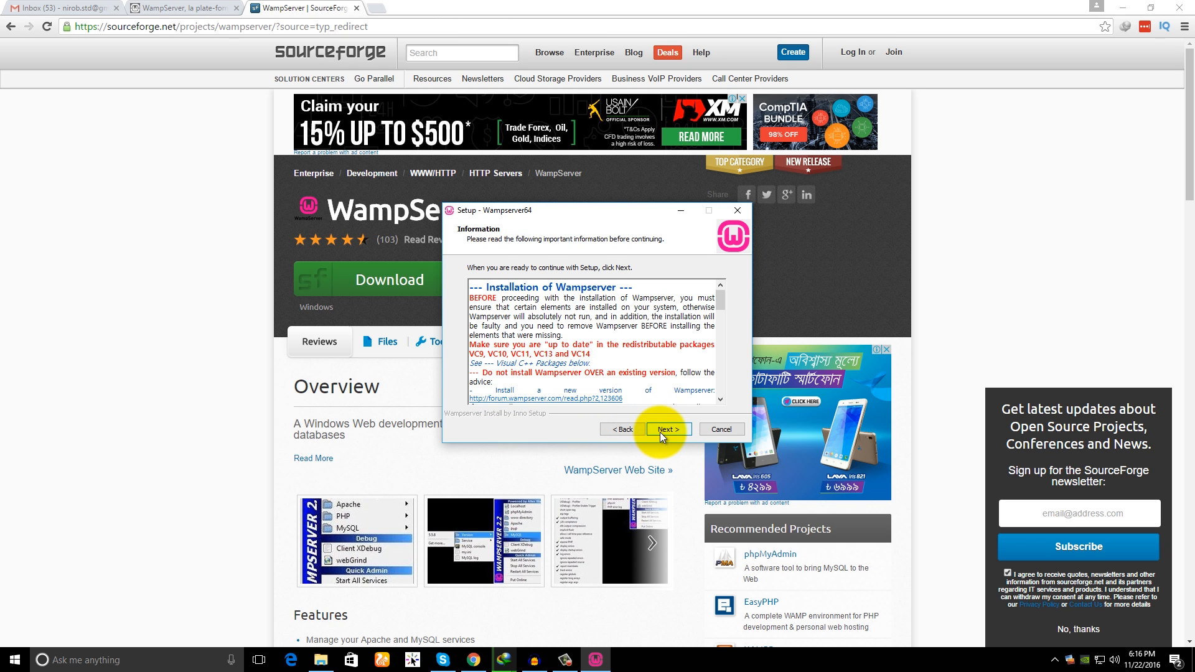
{"action": "left_click", "coordinate": [661, 431]}
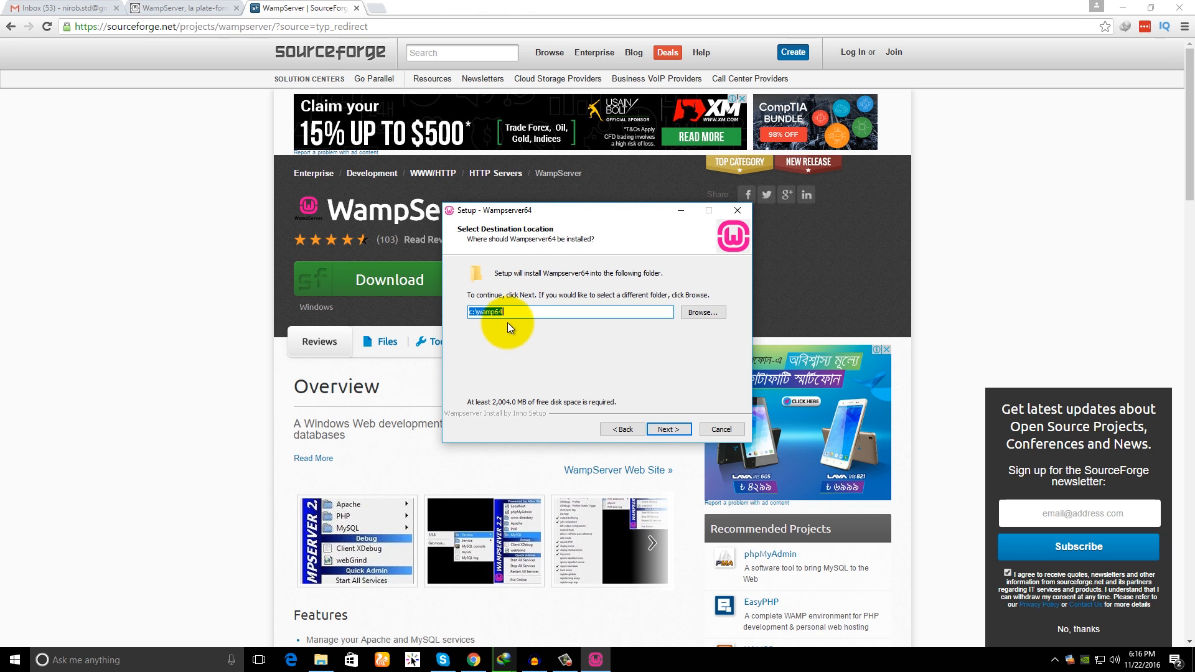
Set the installation destination to F:\wamp64 on the Software Data Backup (F:) drive and continue
{"action": "left_click", "coordinate": [478, 315]}
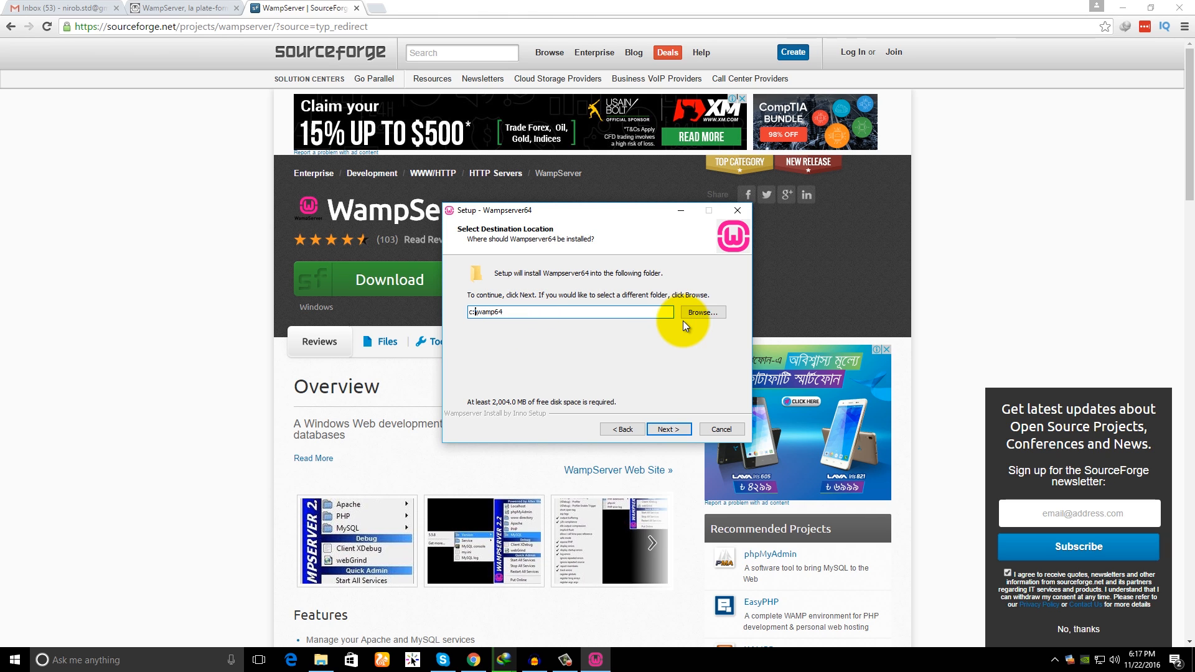
{"action": "left_click", "coordinate": [702, 313]}
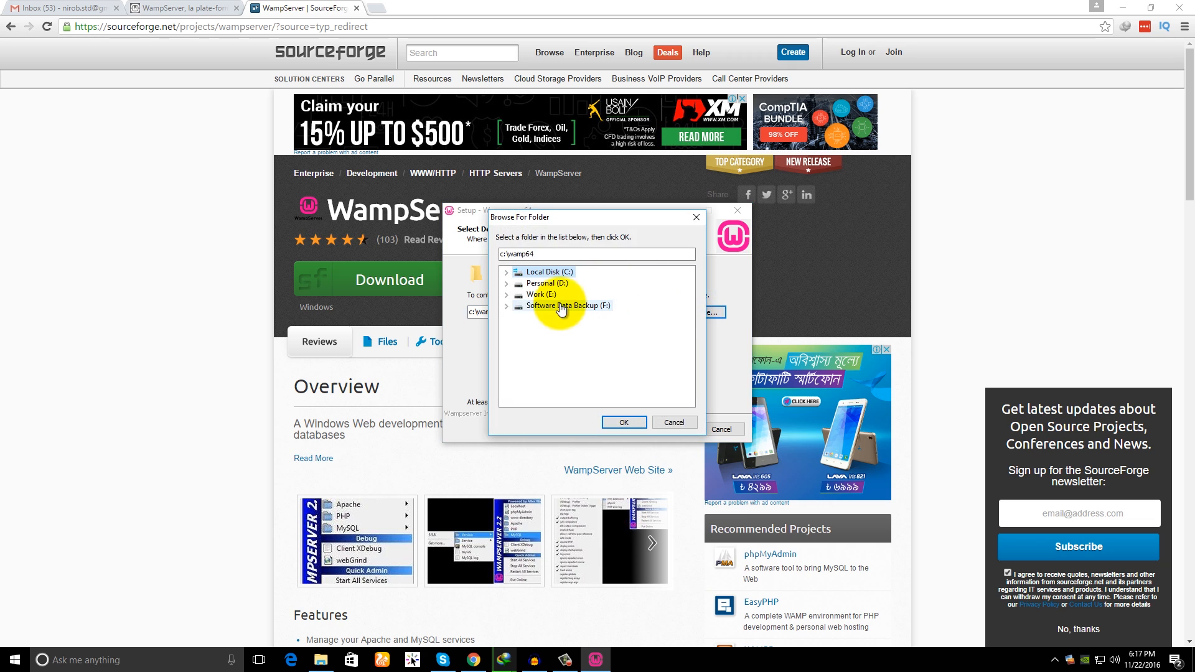
{"action": "left_click", "coordinate": [540, 308]}
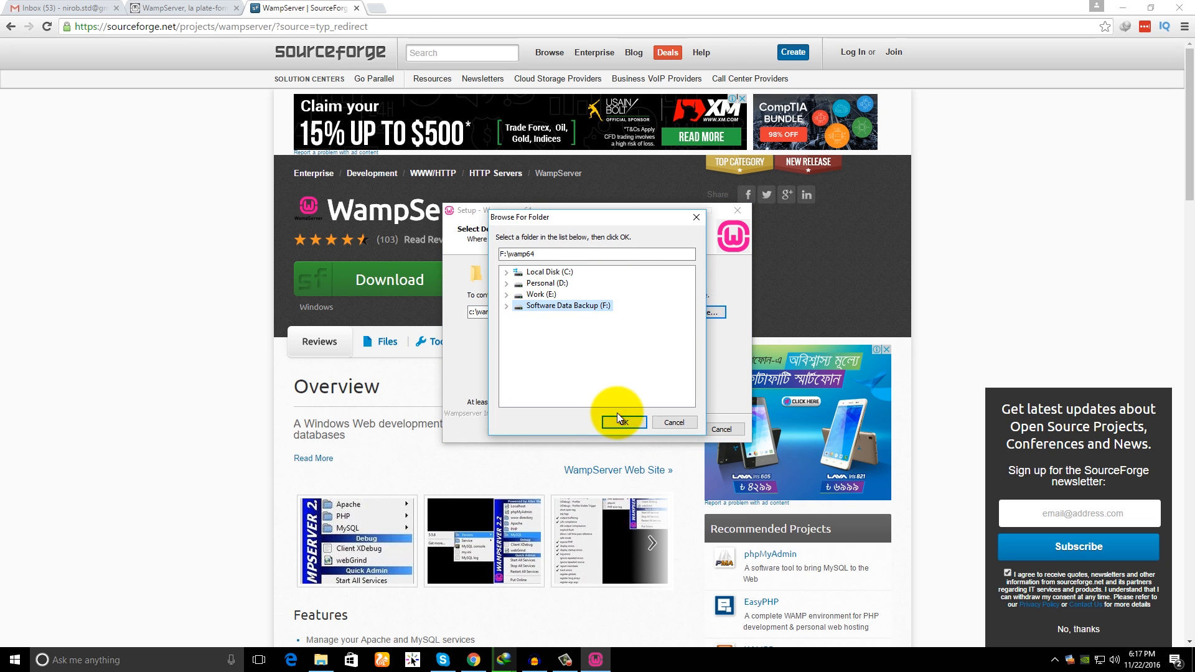
{"action": "double_click", "coordinate": [552, 308]}
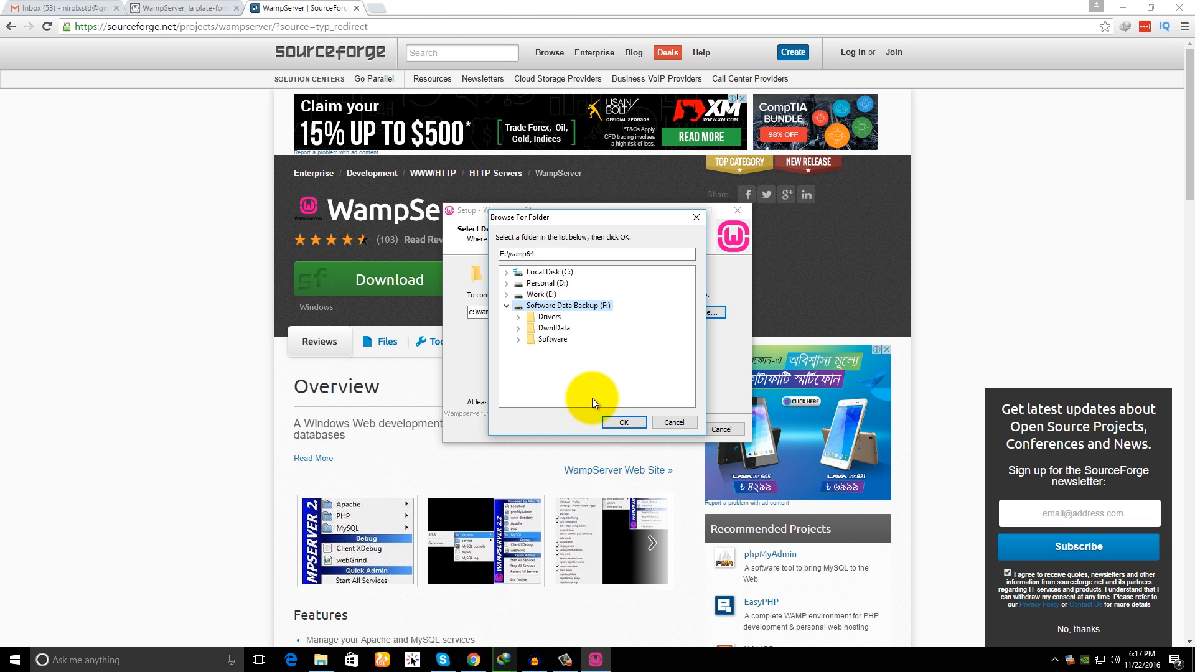
{"action": "left_click", "coordinate": [623, 421]}
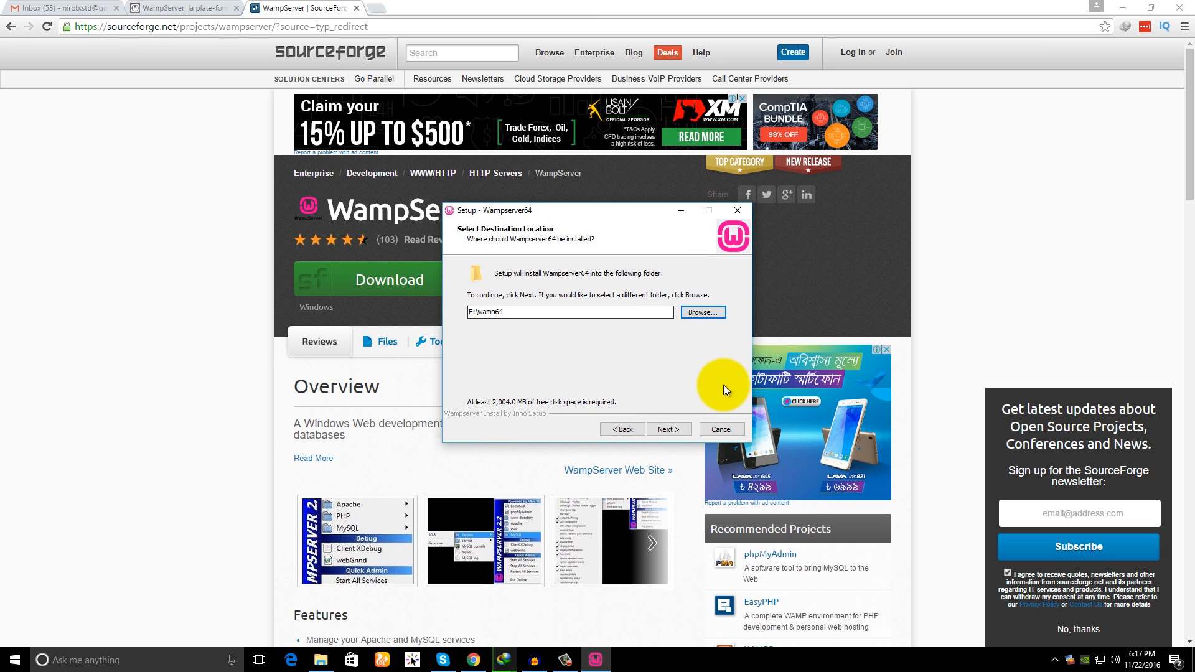
{"action": "left_click", "coordinate": [671, 430]}
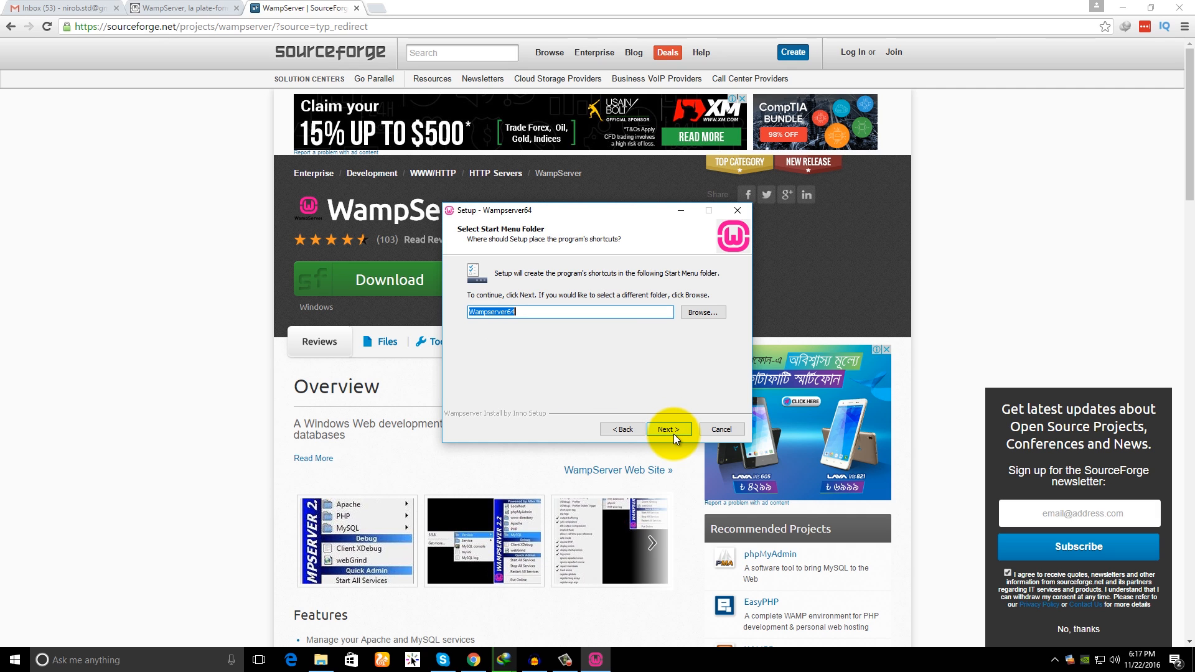
Install Wampserver64 with the proposed Start Menu folder, accept the suggested default browser and finish the setup
{"action": "left_click", "coordinate": [670, 430]}
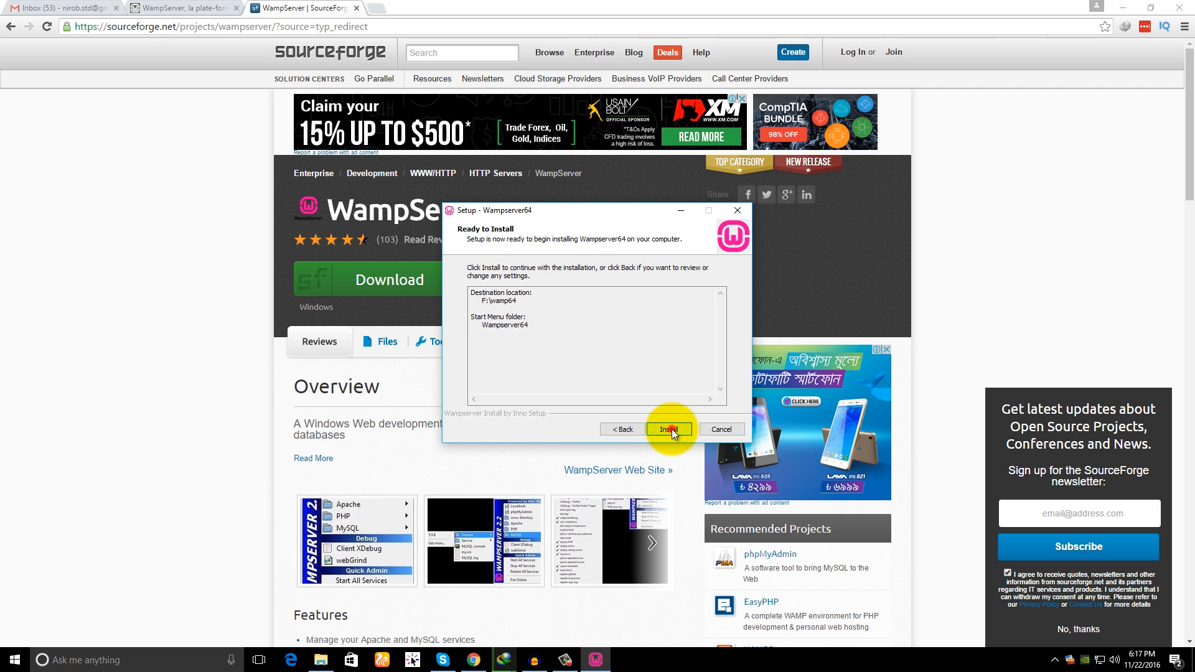
{"action": "left_click", "coordinate": [671, 429]}
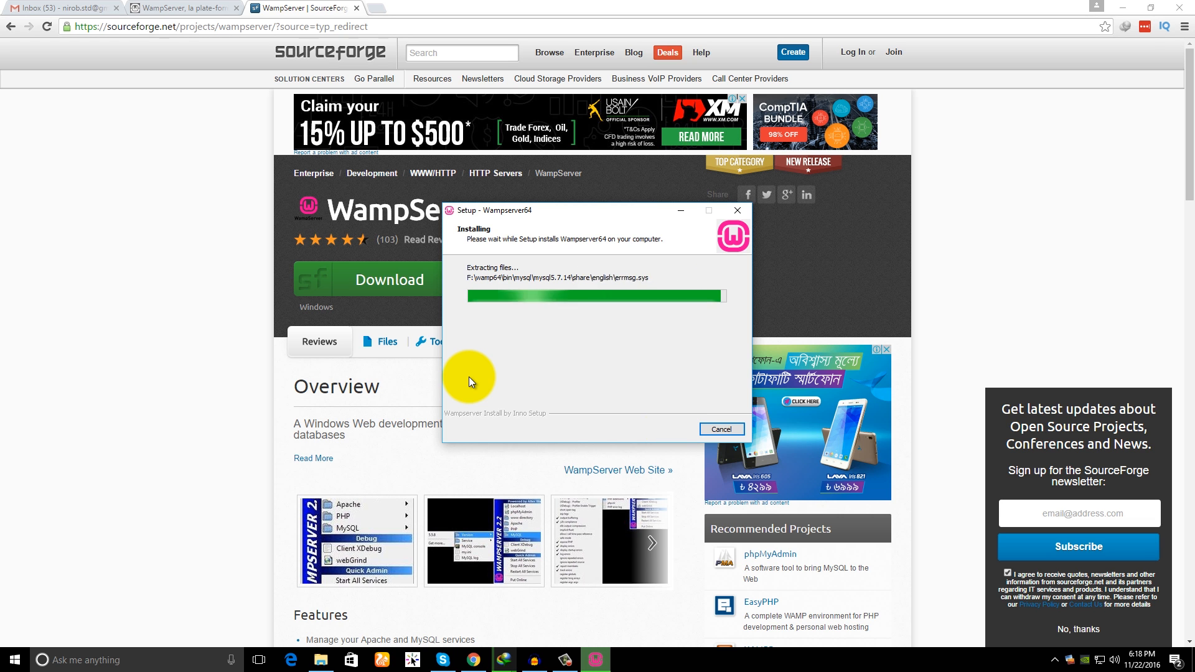
{"action": "left_click", "coordinate": [640, 383]}
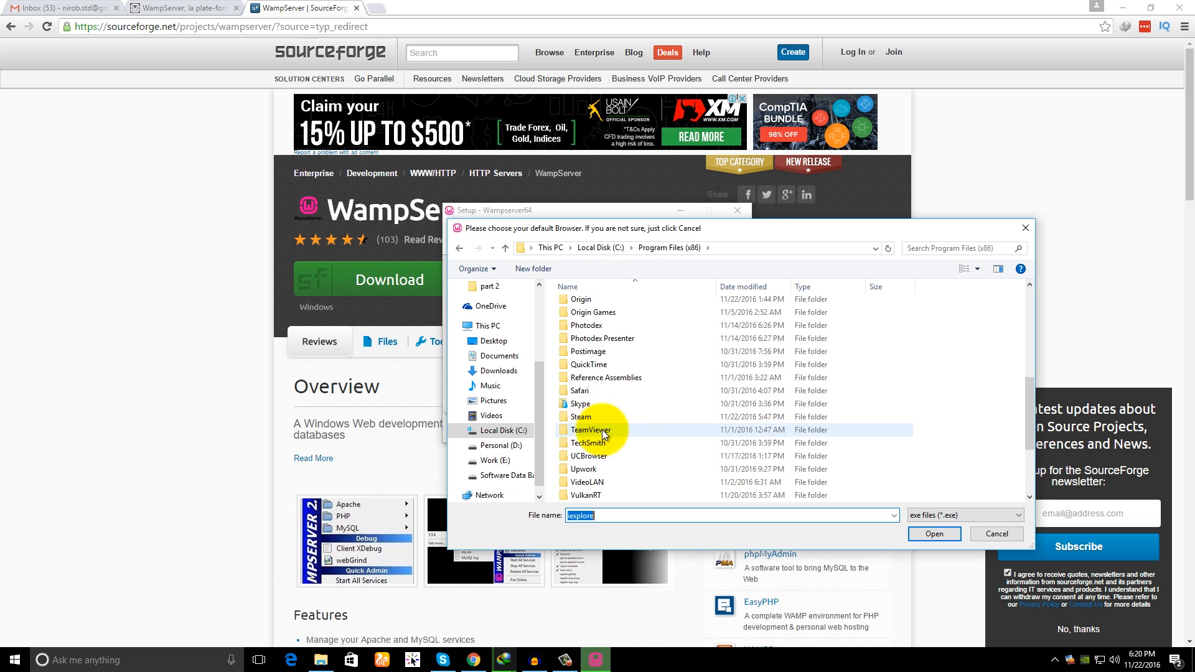
{"action": "left_click", "coordinate": [933, 534]}
{"action": "left_click", "coordinate": [671, 430]}
{"action": "left_click", "coordinate": [673, 430]}
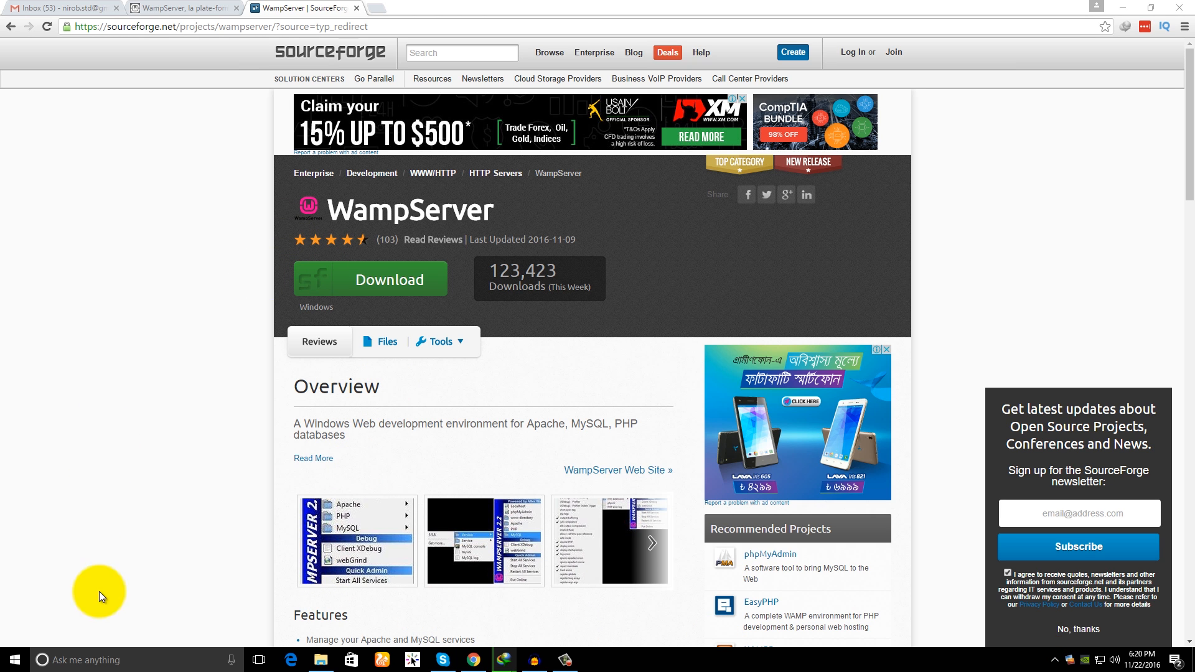
Search Windows for "wam" and launch Wampserver64
{"action": "left_click", "coordinate": [14, 658]}
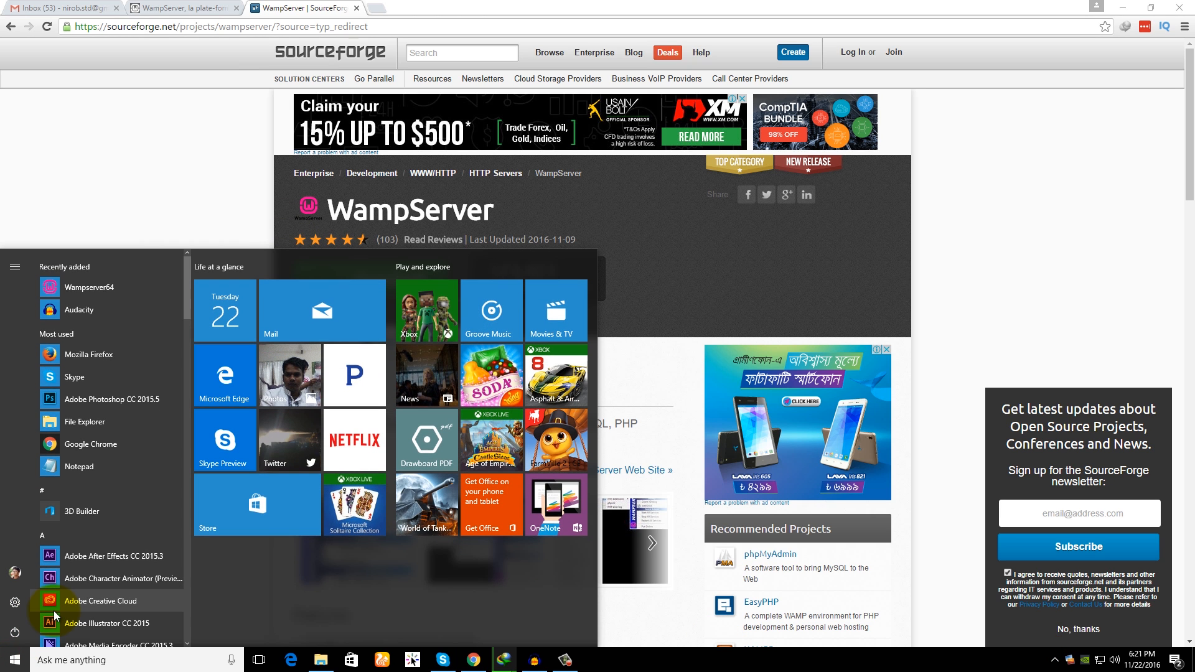
{"action": "type", "text": "wano"}
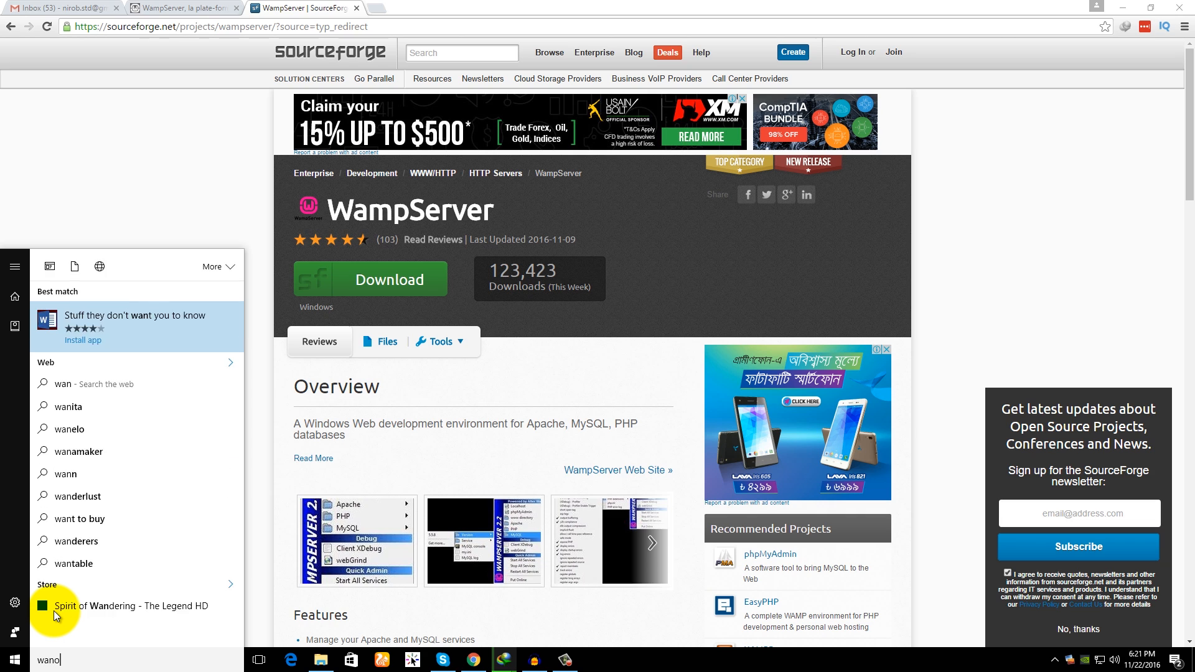
{"action": "key", "text": "BackSpace"}
{"action": "key", "text": "BackSpace"}
{"action": "type", "text": "m"}
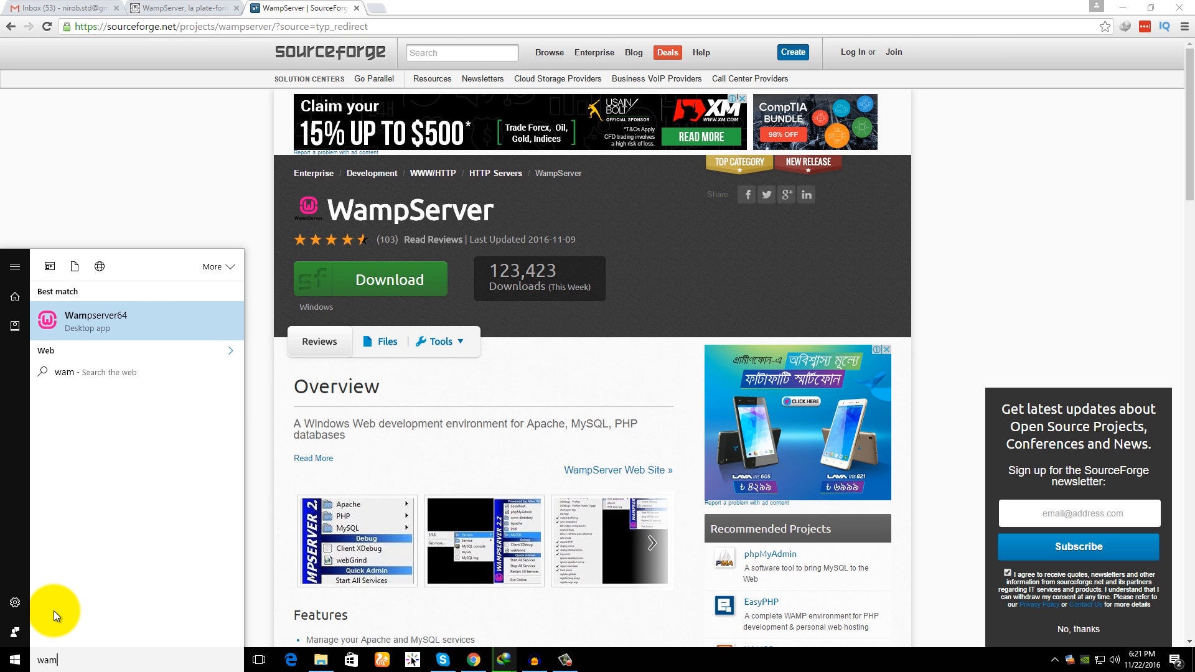
{"action": "key", "text": "Return"}
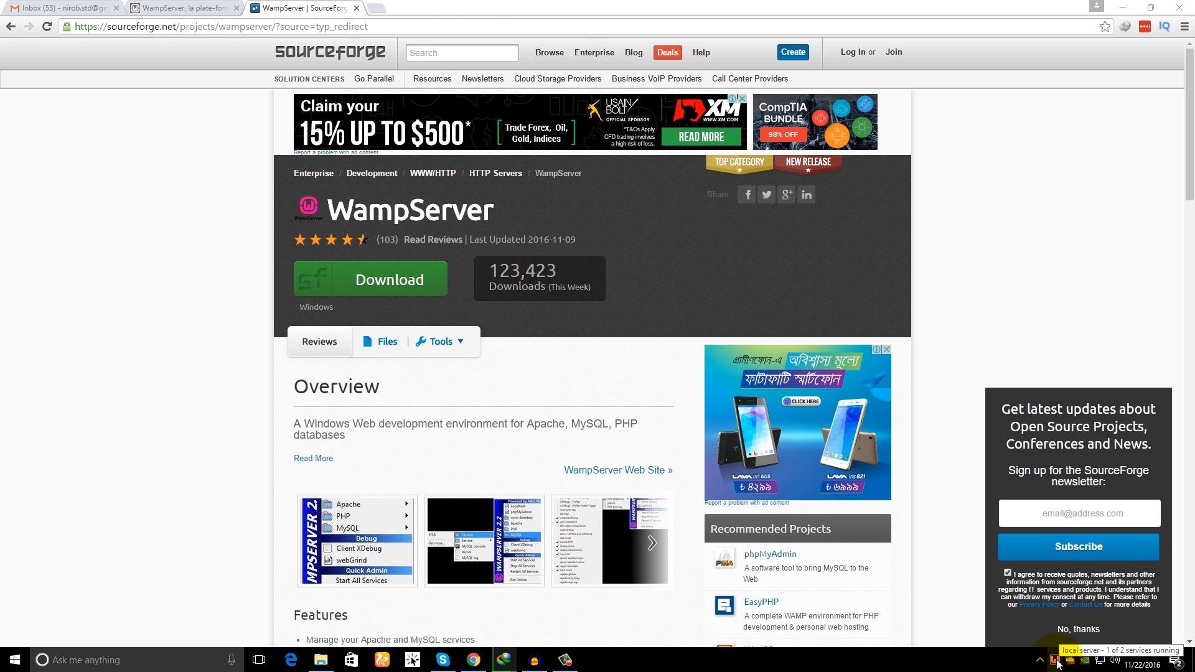
{"action": "left_click", "coordinate": [1055, 660]}
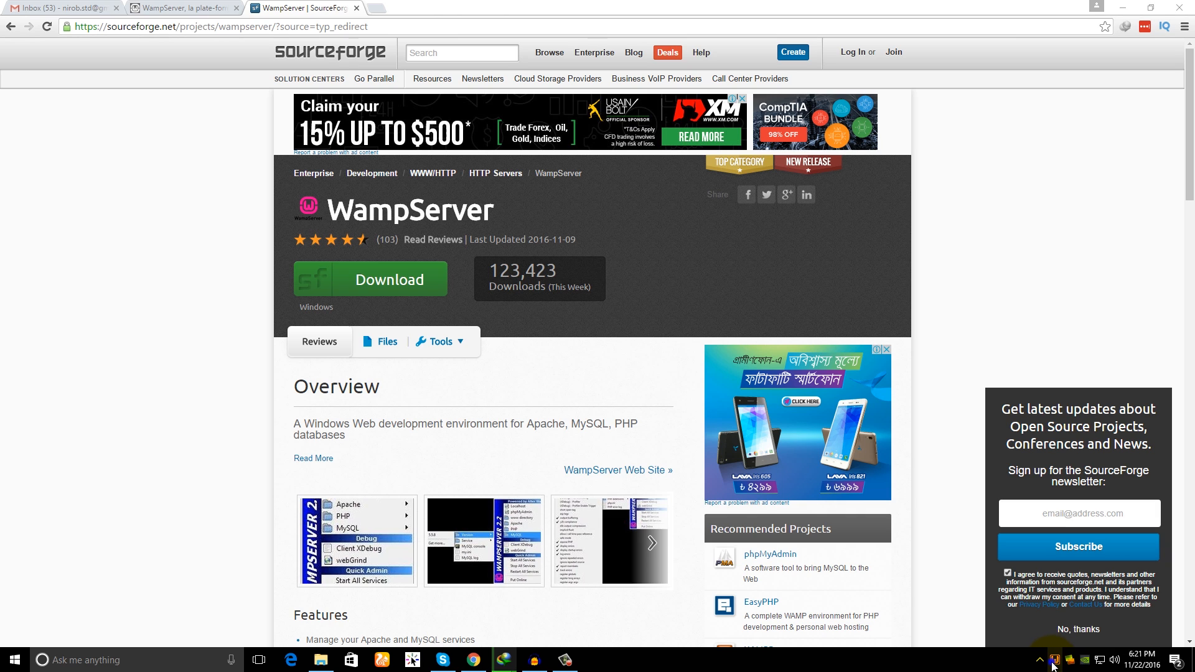
{"action": "right_click", "coordinate": [1056, 662]}
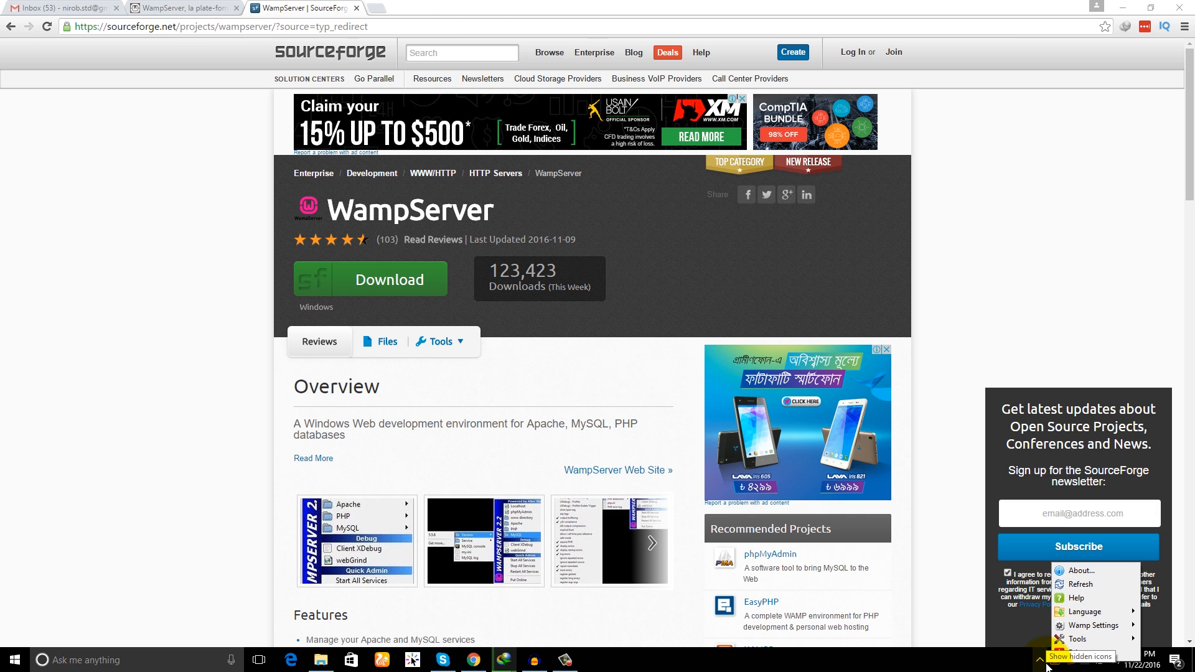
{"action": "left_click", "coordinate": [1017, 665]}
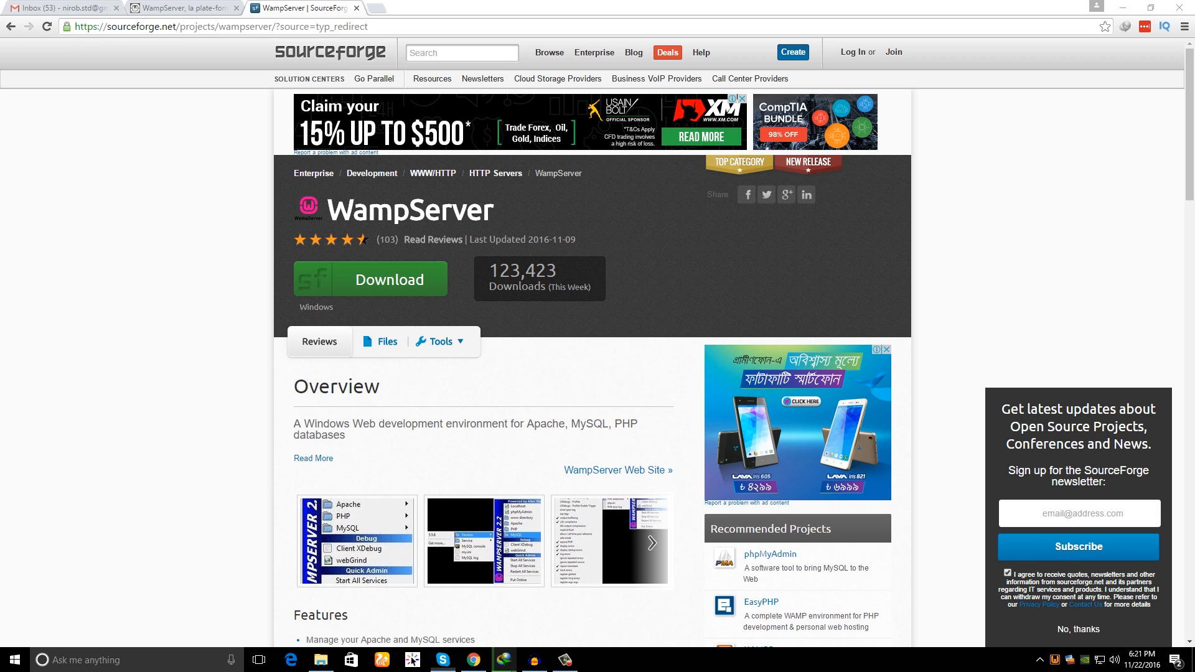
Restart all WampServer services
{"action": "left_click", "coordinate": [1040, 660]}
{"action": "right_click", "coordinate": [1023, 636]}
{"action": "left_click", "coordinate": [1018, 635]}
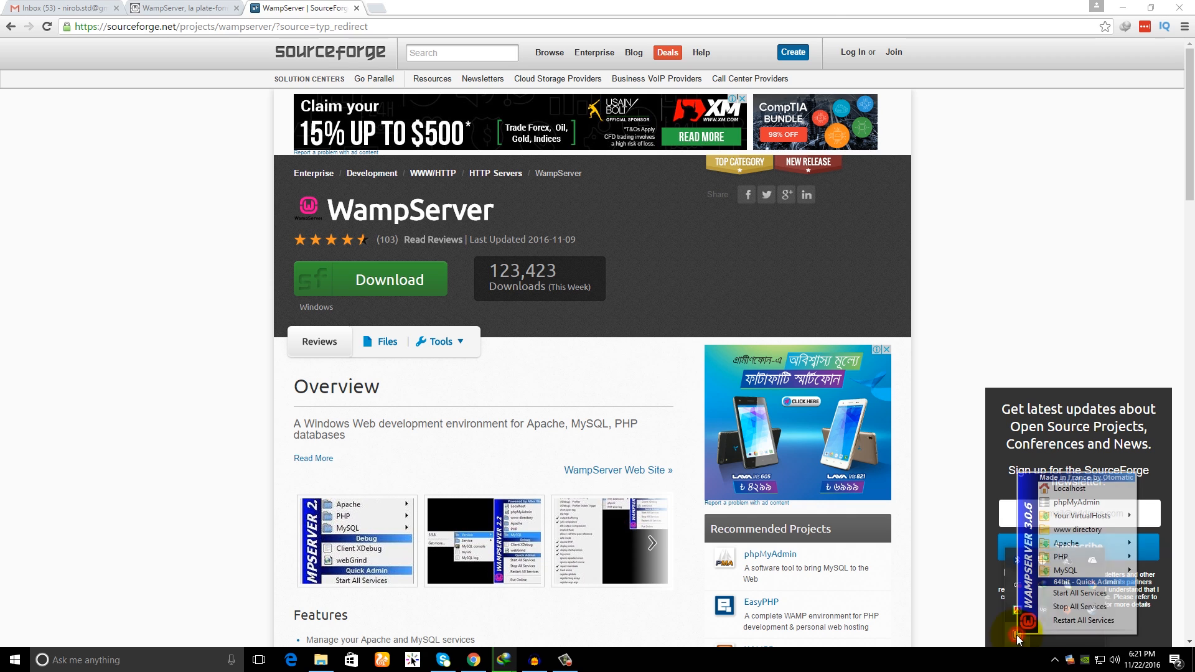
{"action": "left_click", "coordinate": [1064, 620]}
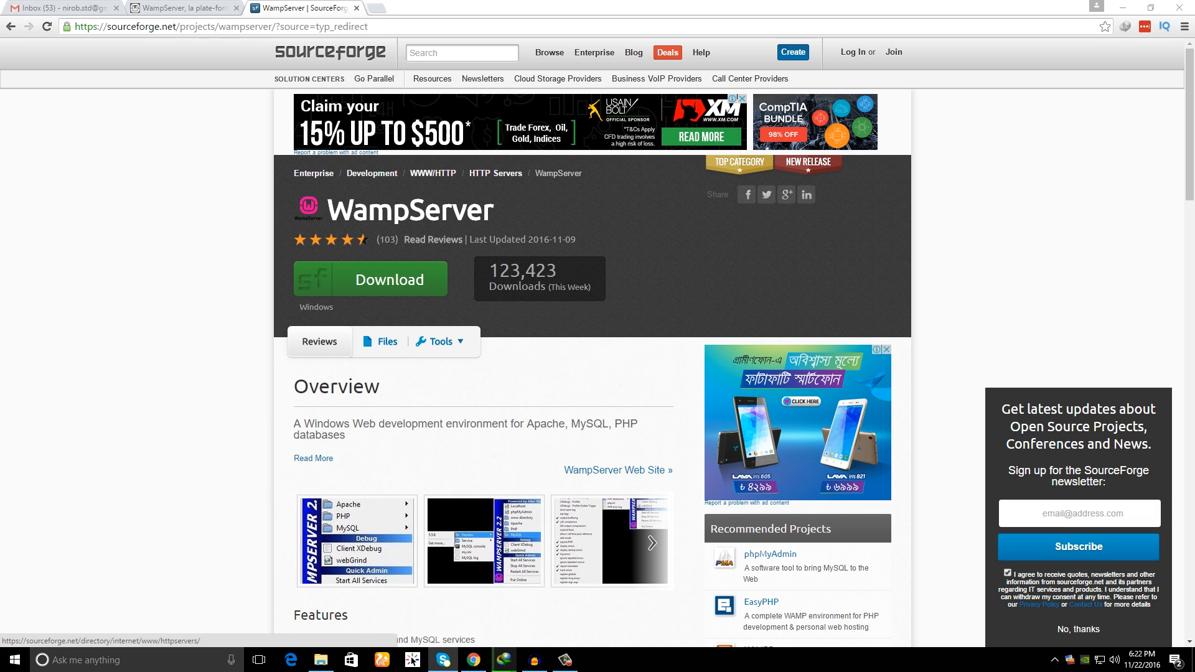
Switch to Skype, disable the use of ports 80 and 443 for additional incoming connections and save the connection options
{"action": "left_click", "coordinate": [1055, 660]}
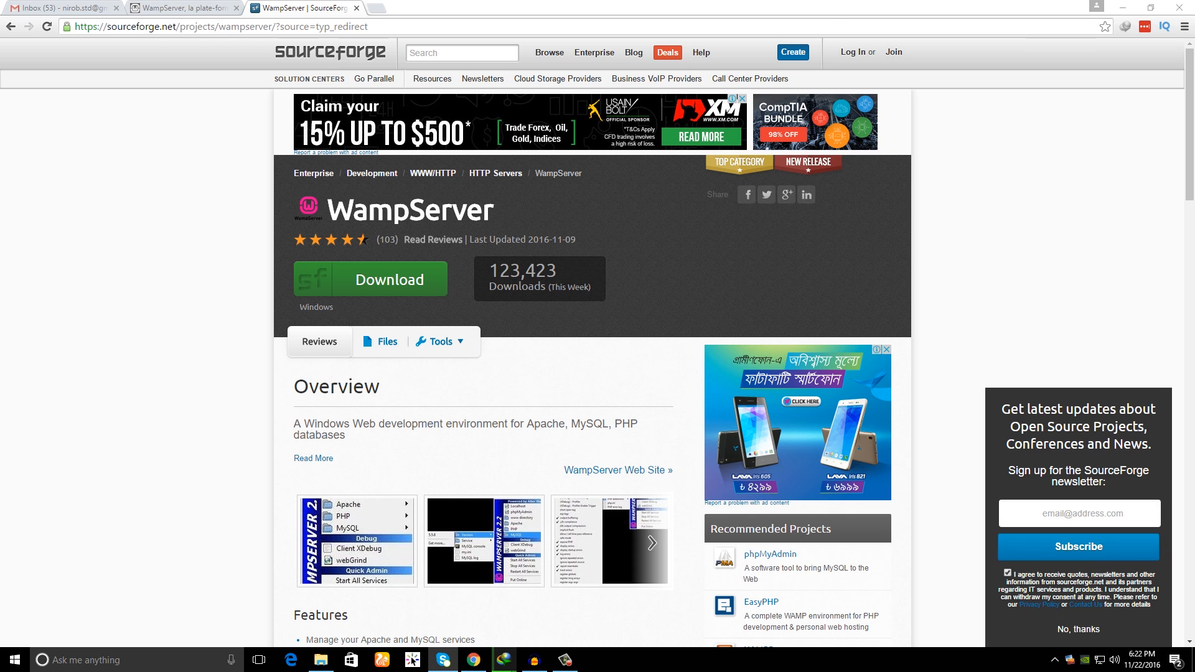
{"action": "left_click_drag", "start_coordinate": [1194, 203], "coordinate": [574, 207]}
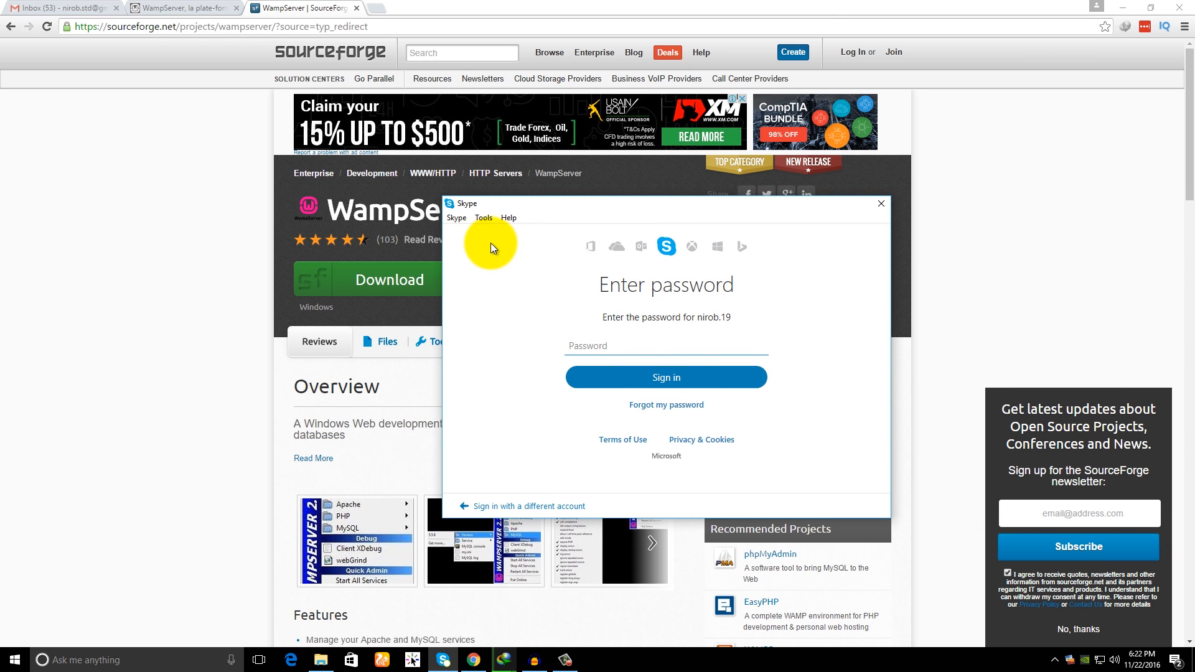
{"action": "left_click", "coordinate": [489, 218]}
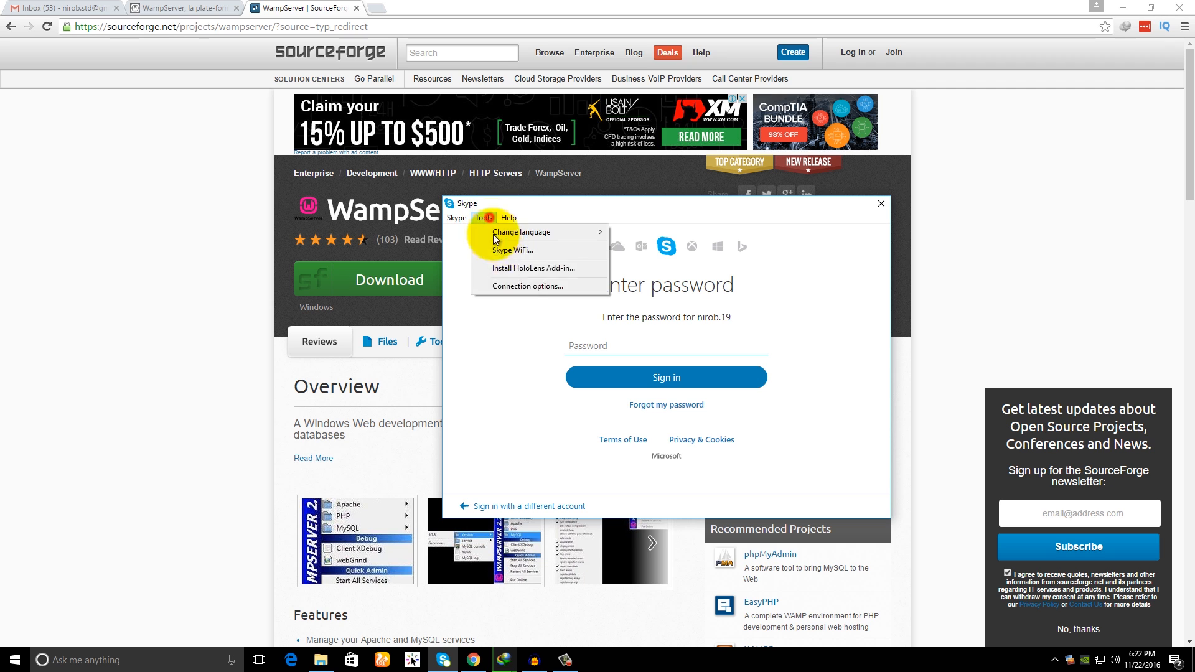
{"action": "left_click", "coordinate": [522, 284]}
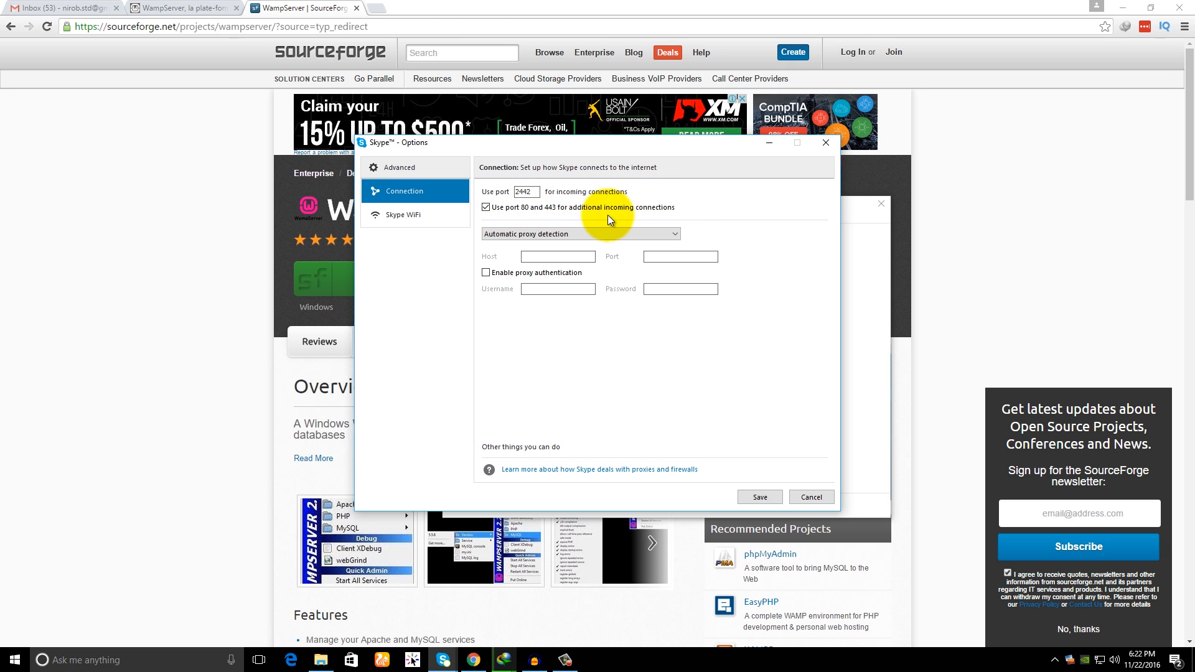
{"action": "left_click", "coordinate": [487, 207]}
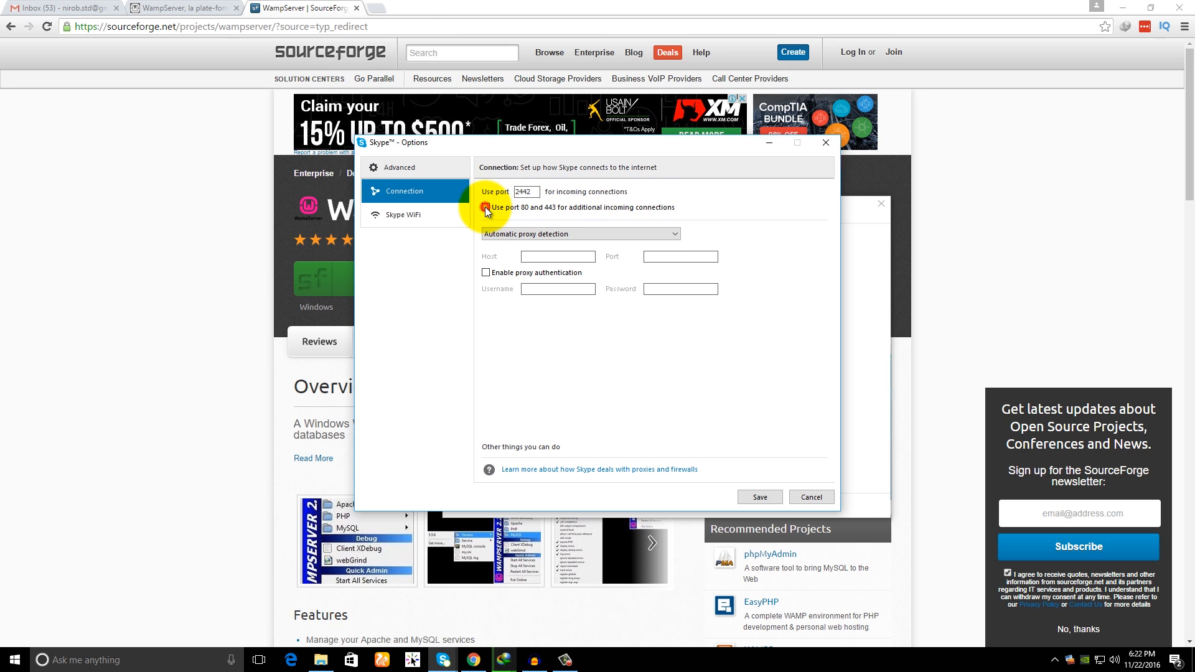
{"action": "left_click", "coordinate": [771, 497]}
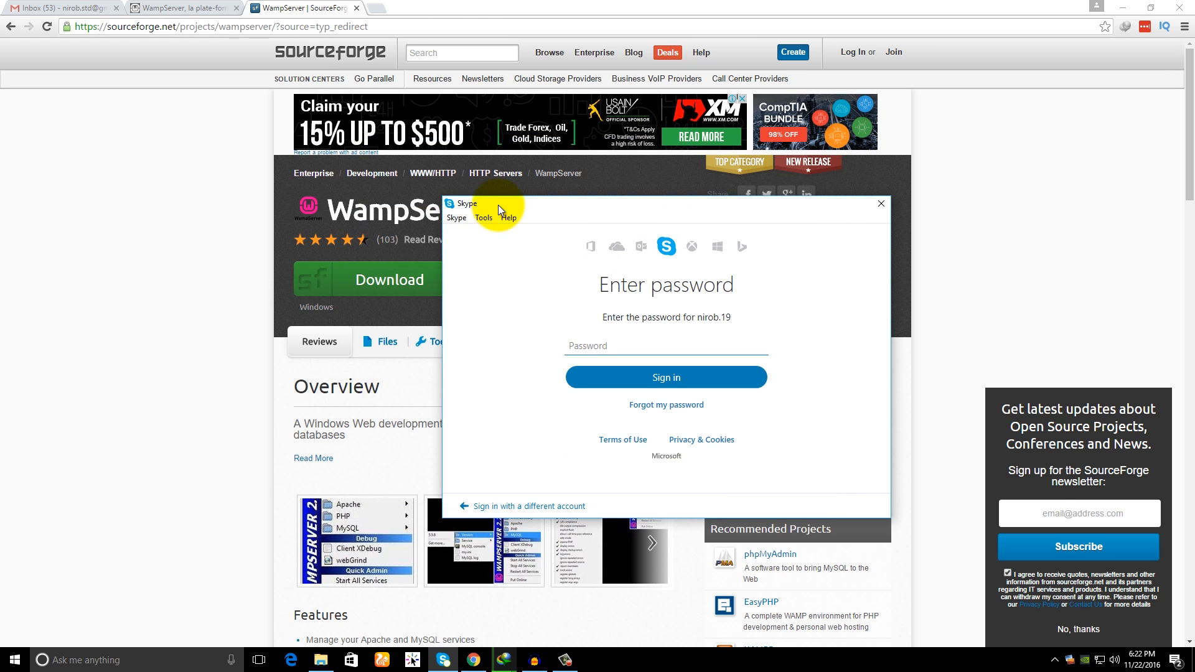
Move the Skype window off the browser page and check the WampServer service status in the notification area
{"action": "left_click_drag", "start_coordinate": [498, 204], "coordinate": [1194, 206]}
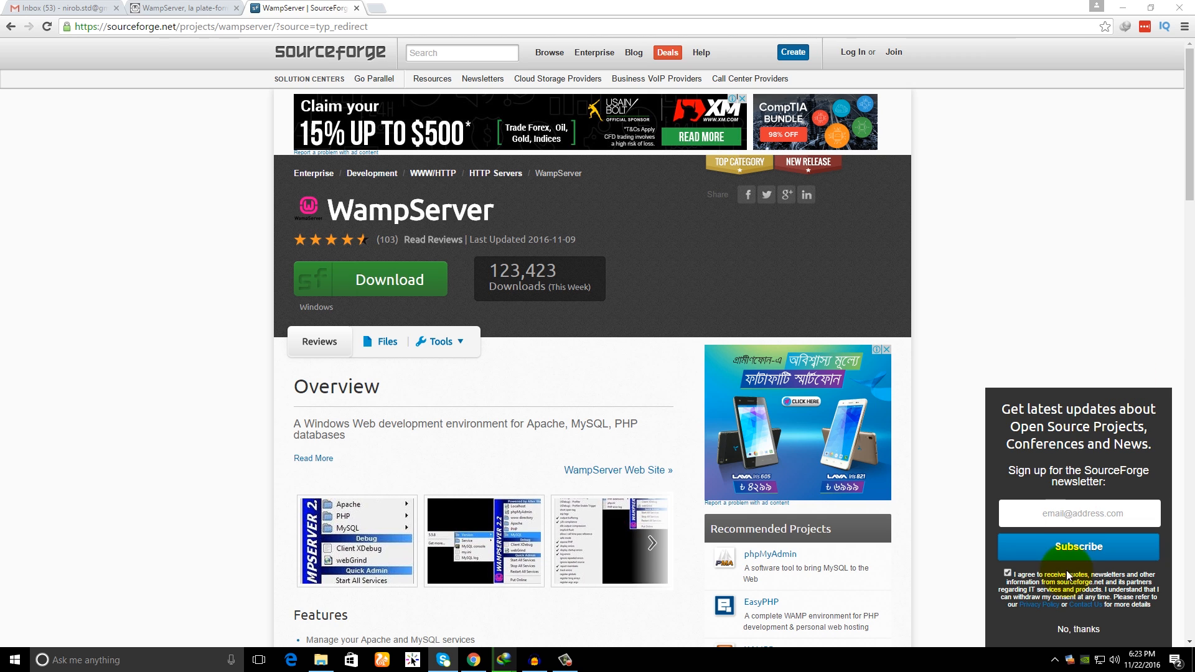
{"action": "left_click", "coordinate": [1054, 660]}
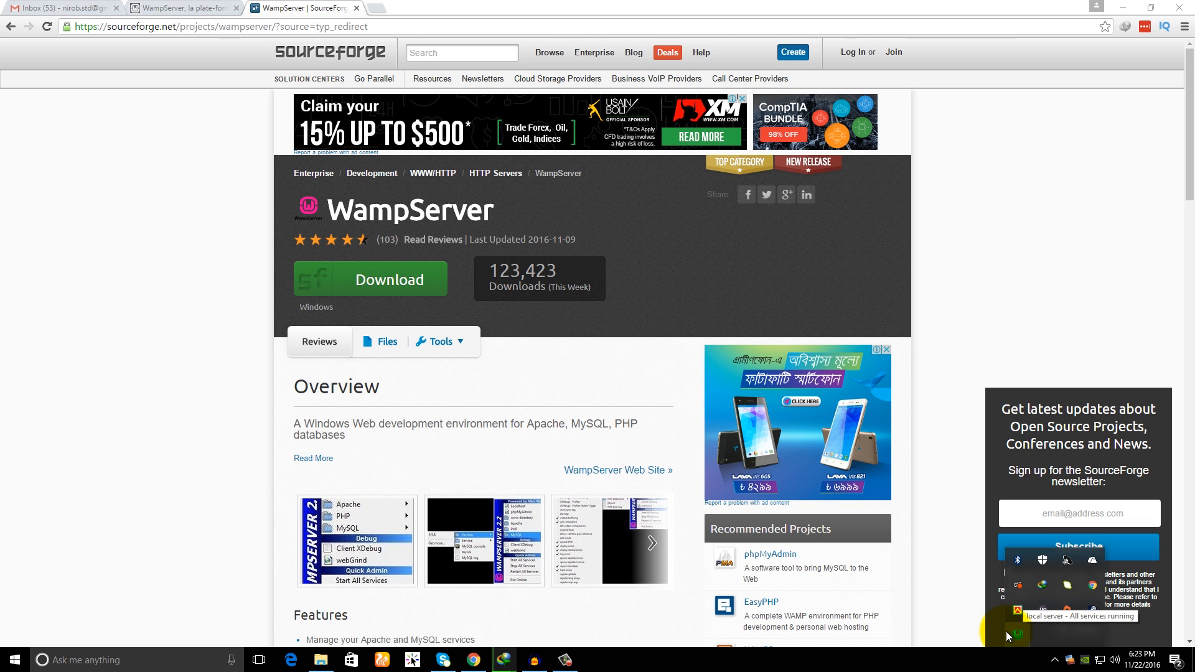
{"action": "left_click", "coordinate": [1018, 633]}
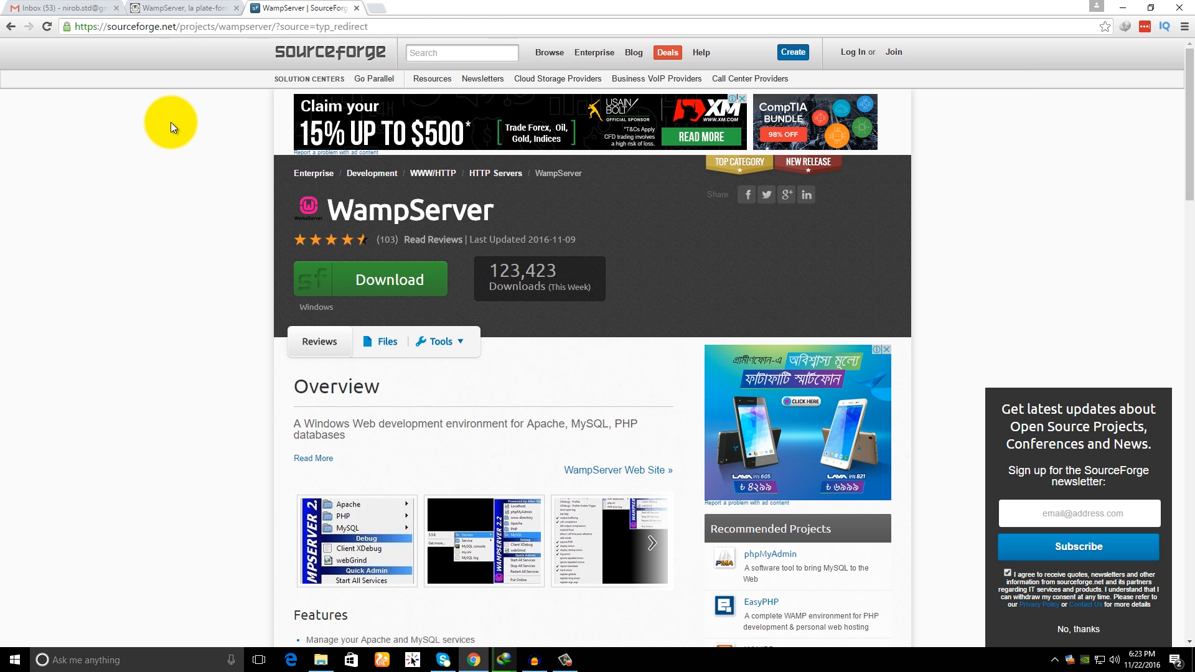
Close the SourceForge page and open WampServer's www directory
{"action": "key", "text": "ctrl+w"}
{"action": "left_click", "coordinate": [1055, 660]}
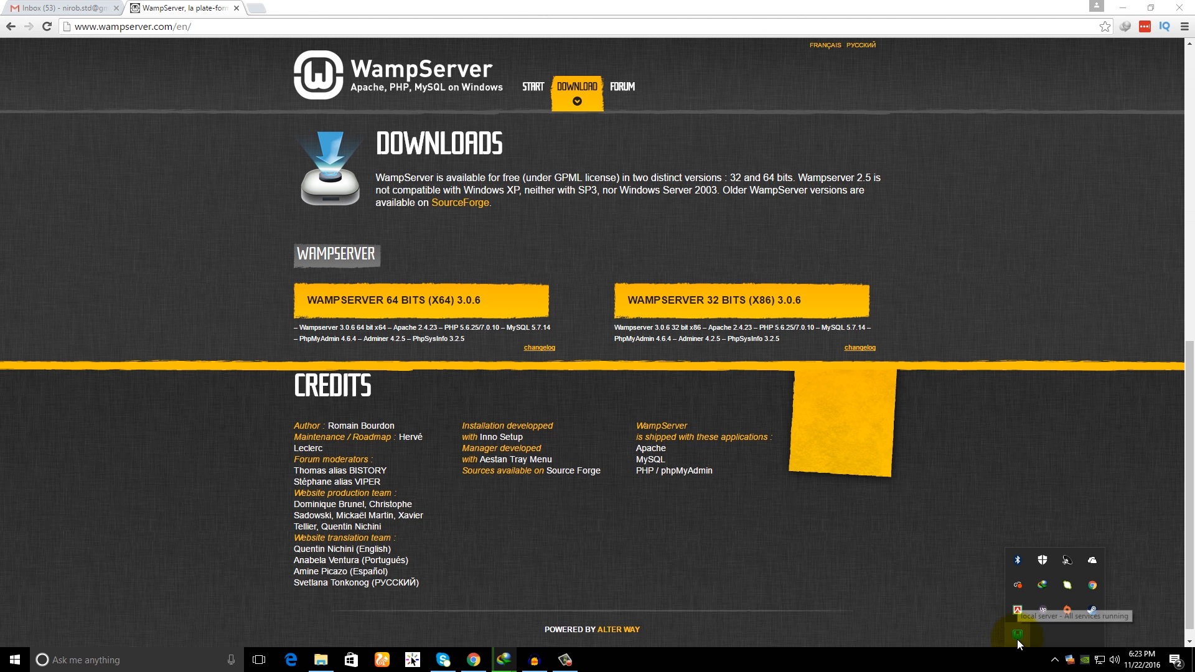
{"action": "left_click", "coordinate": [1015, 638]}
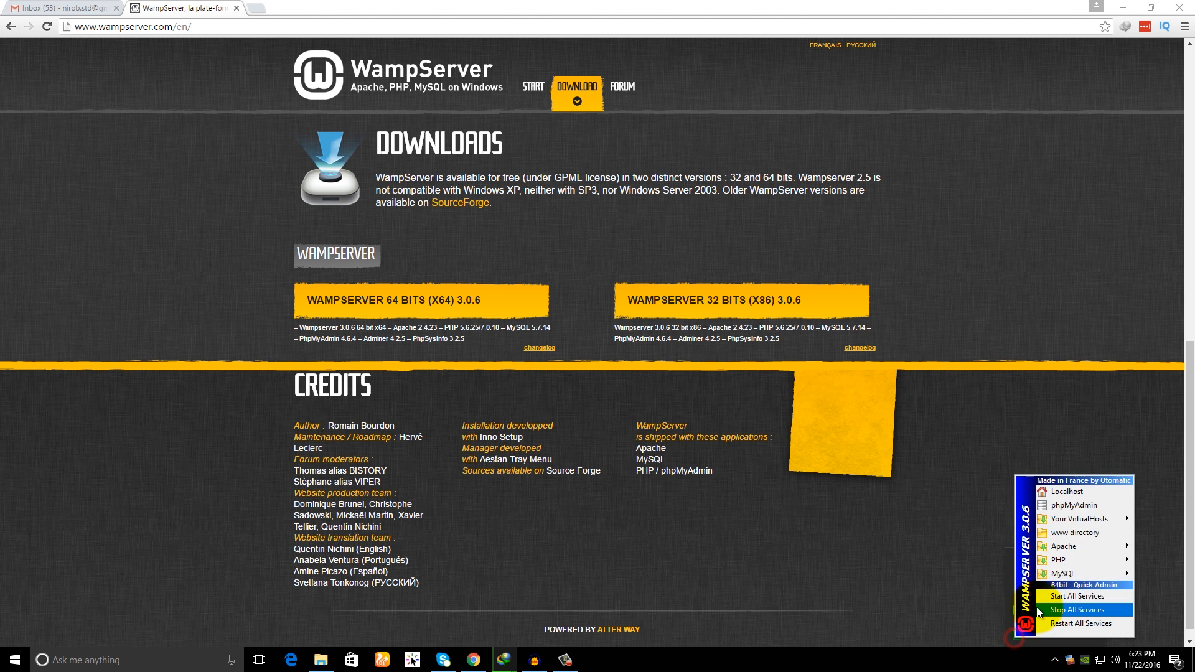
{"action": "left_click", "coordinate": [1077, 534]}
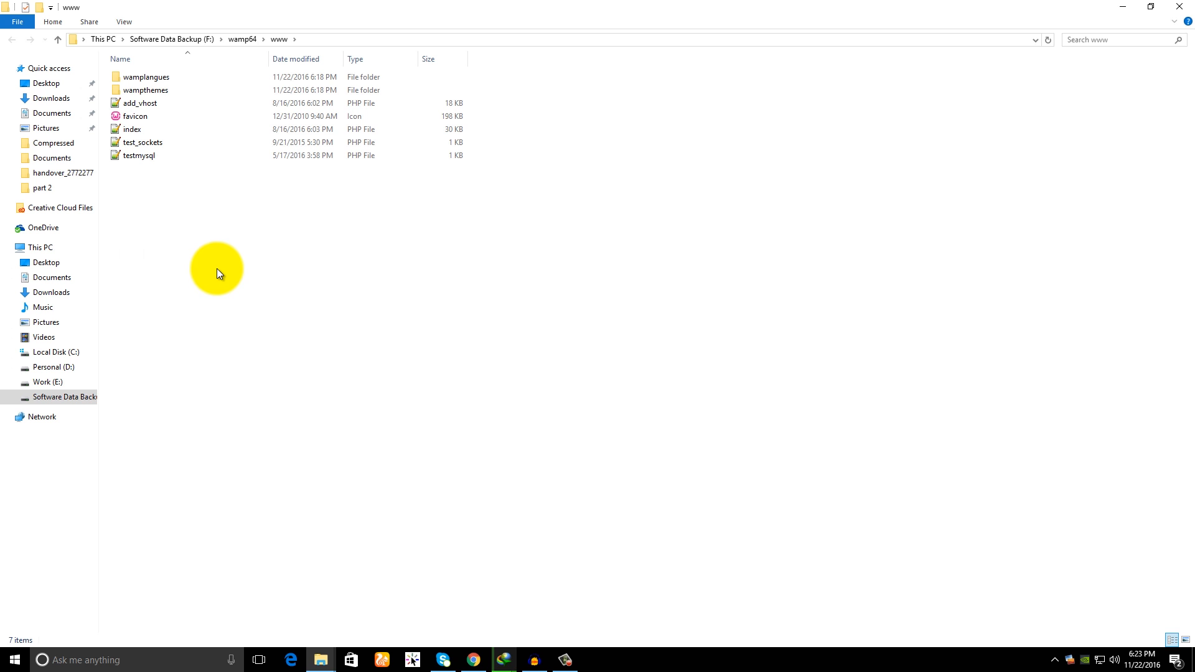
Create a new text document in the www folder, keeping its default name
{"action": "right_click", "coordinate": [203, 240]}
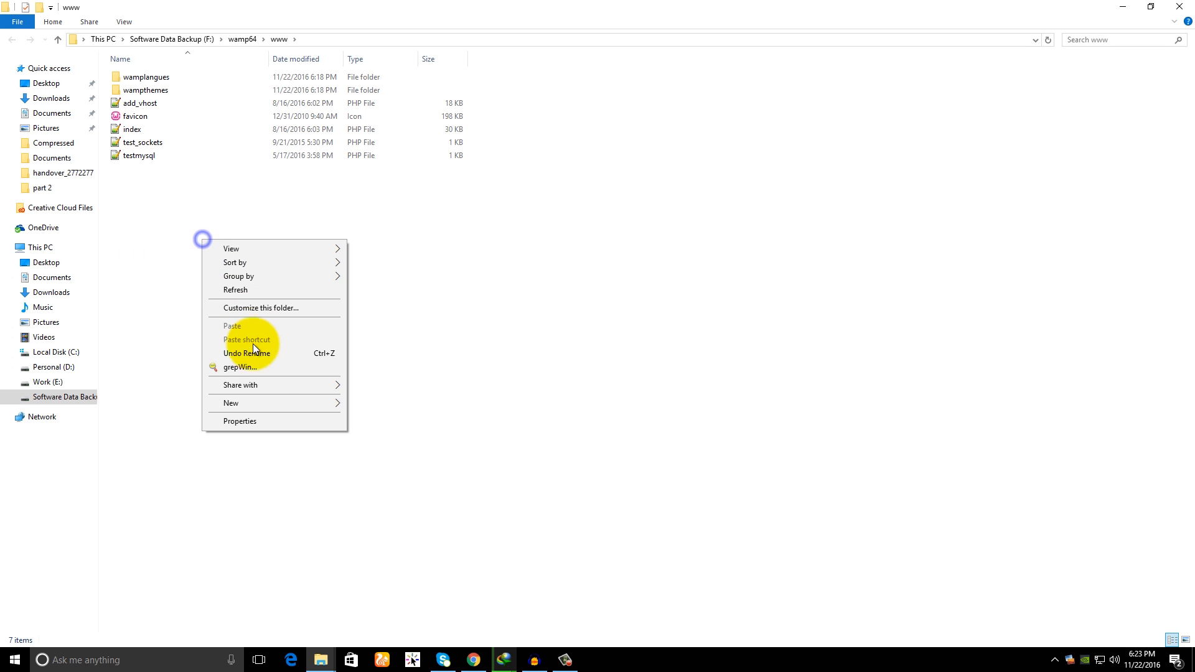
{"action": "left_click", "coordinate": [266, 398]}
{"action": "left_click", "coordinate": [377, 492]}
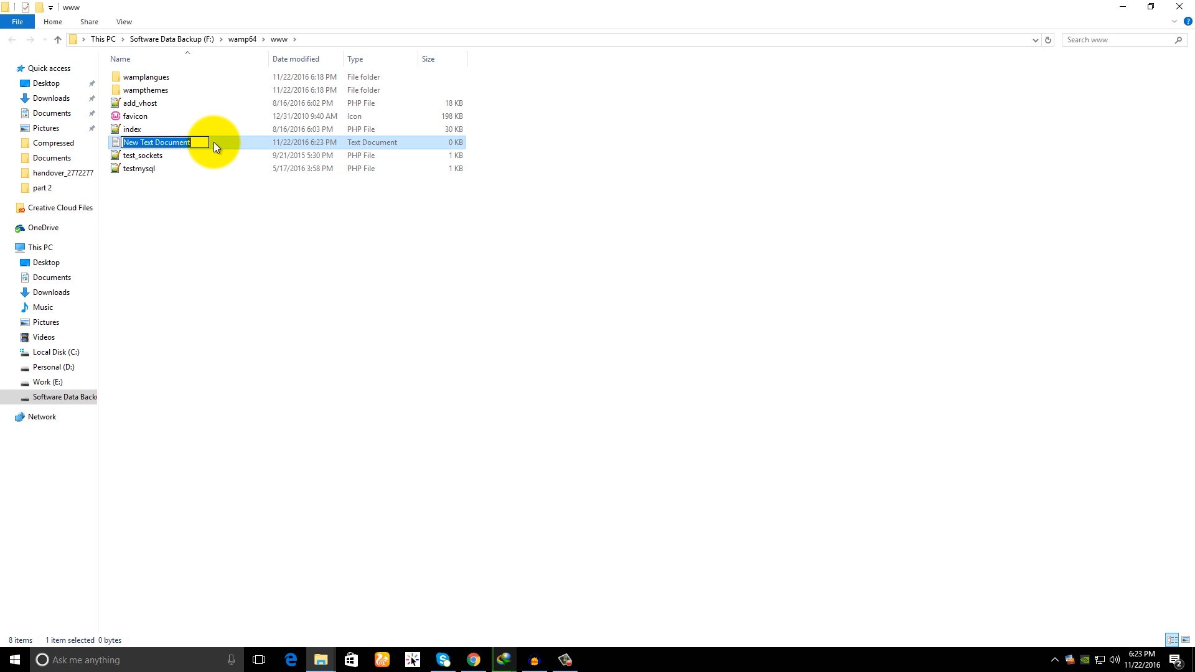
{"action": "left_click", "coordinate": [239, 143]}
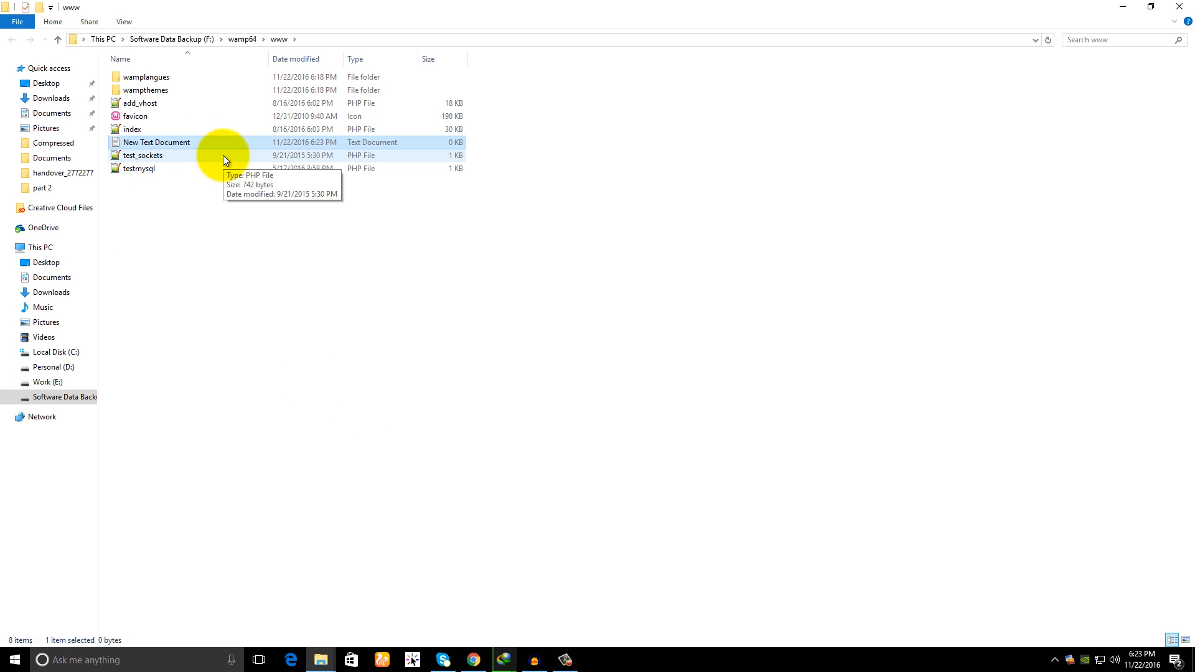
In File Explorer Options, turn off hiding extensions for known file types and apply the change
{"action": "left_click", "coordinate": [81, 656]}
{"action": "left_click", "coordinate": [122, 319]}
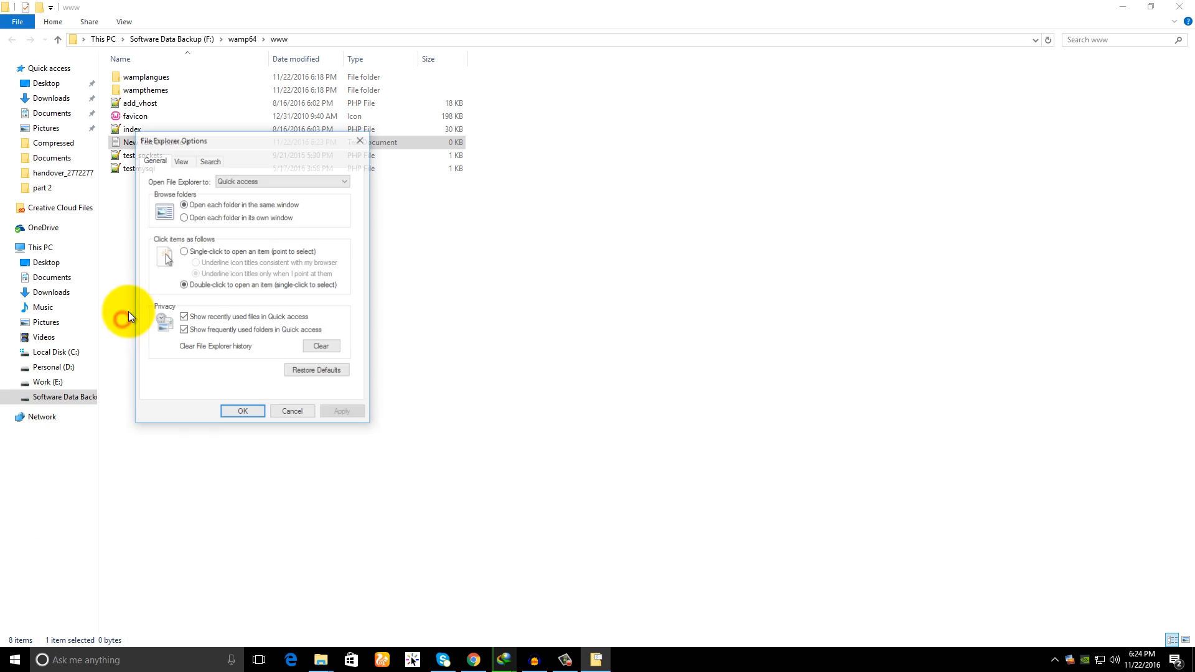
{"action": "left_click", "coordinate": [181, 161]}
{"action": "scroll", "coordinate": [230, 350], "scroll_direction": "down", "scroll_amount": 5}
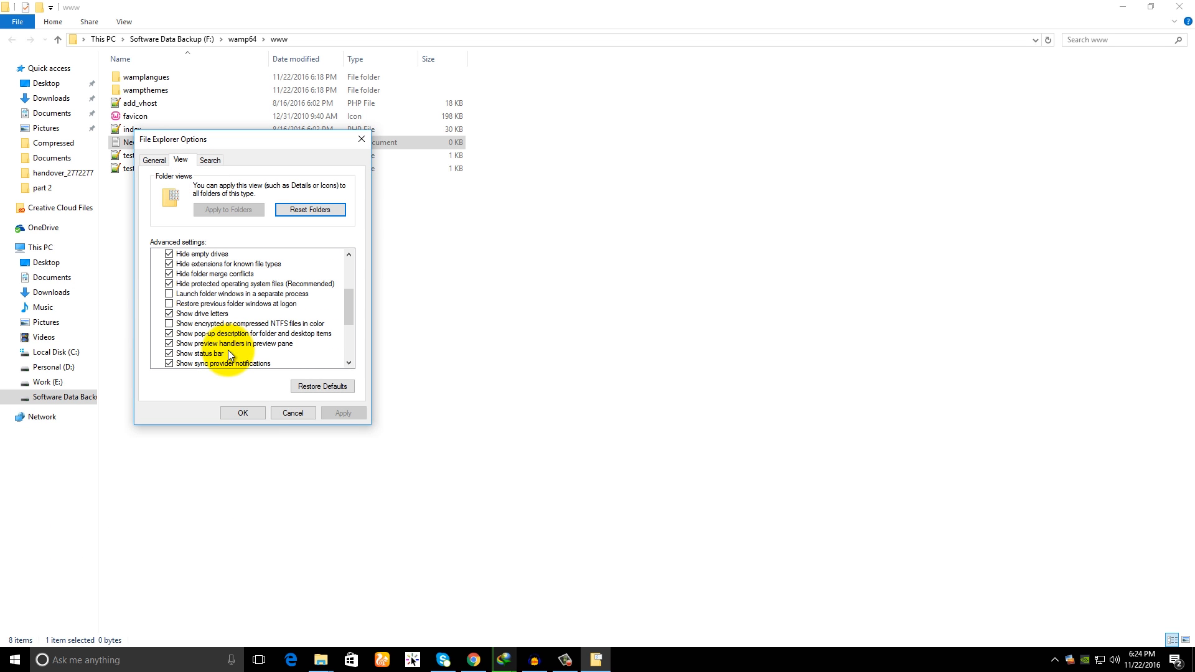
{"action": "left_click", "coordinate": [168, 264]}
{"action": "left_click", "coordinate": [243, 413]}
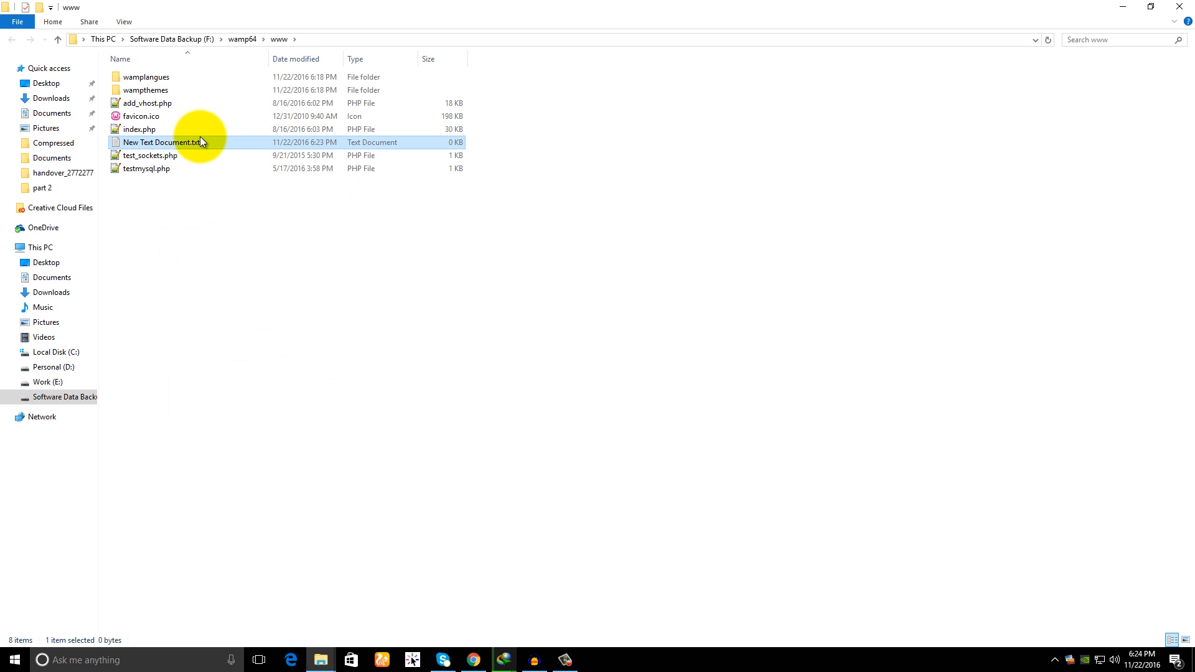
Rename the new text document to test.html and accept the file extension change
{"action": "left_click", "coordinate": [193, 146]}
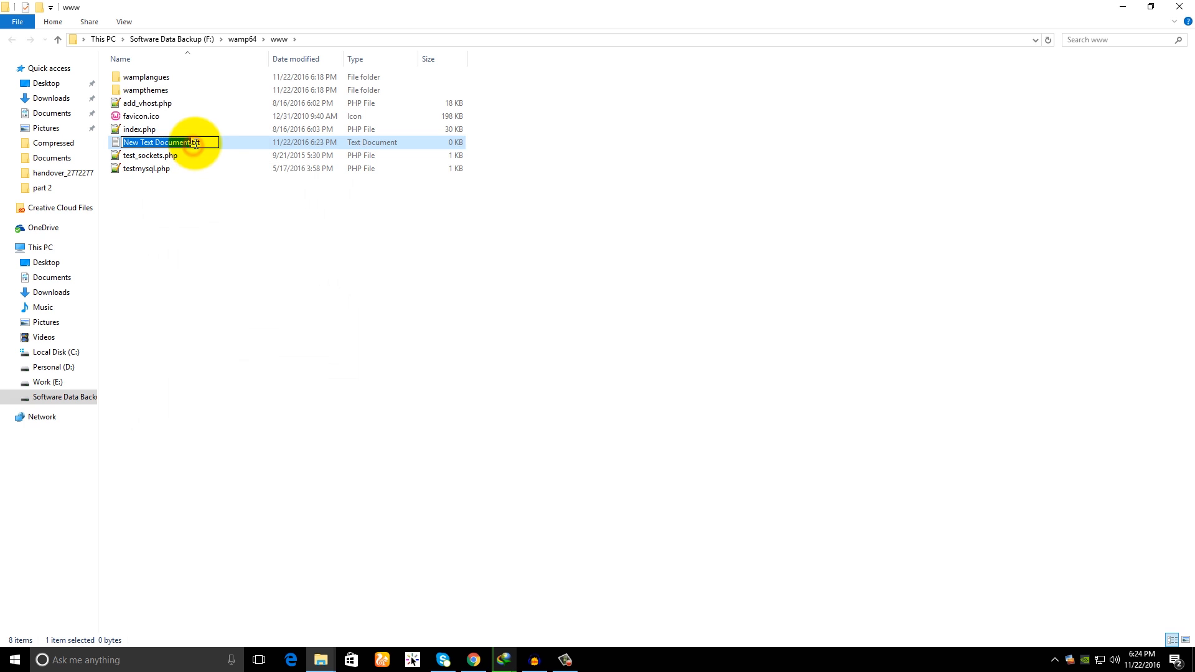
{"action": "key", "text": "BackSpace"}
{"action": "key", "text": "Delete"}
{"action": "key", "text": "Delete"}
{"action": "key", "text": "Delete"}
{"action": "key", "text": "Delete"}
{"action": "type", "text": "i"}
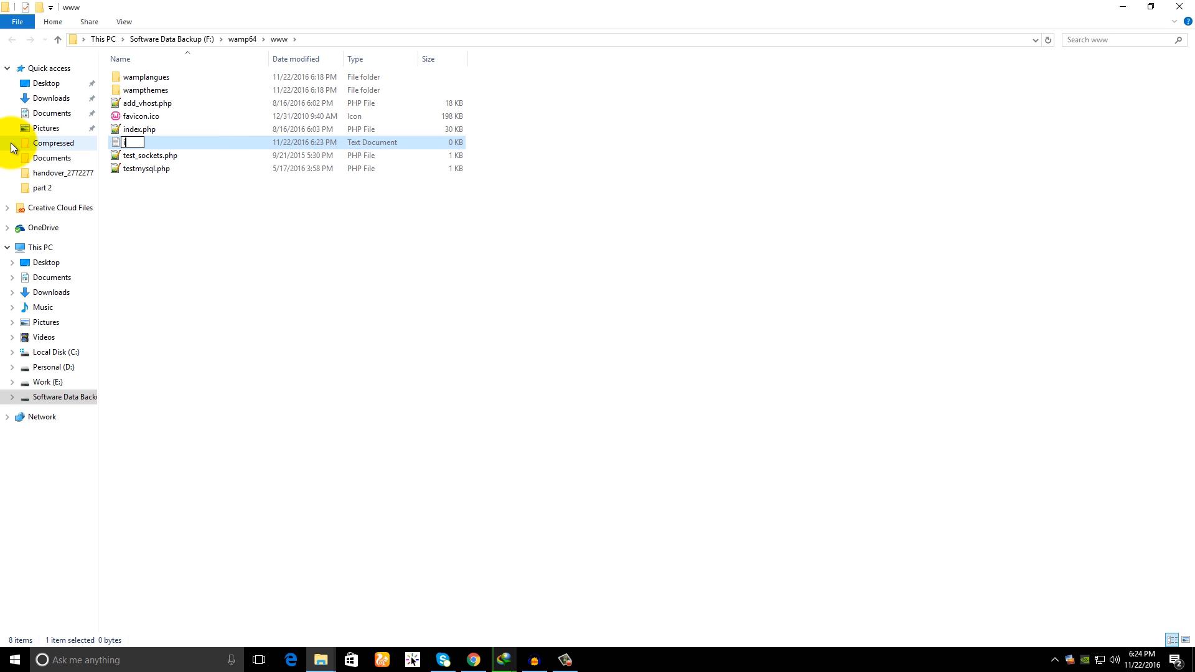
{"action": "type", "text": "n"}
{"action": "key", "text": "BackSpace"}
{"action": "key", "text": "BackSpace"}
{"action": "type", "text": "test.html"}
{"action": "key", "text": "Return"}
{"action": "key", "text": "Return"}
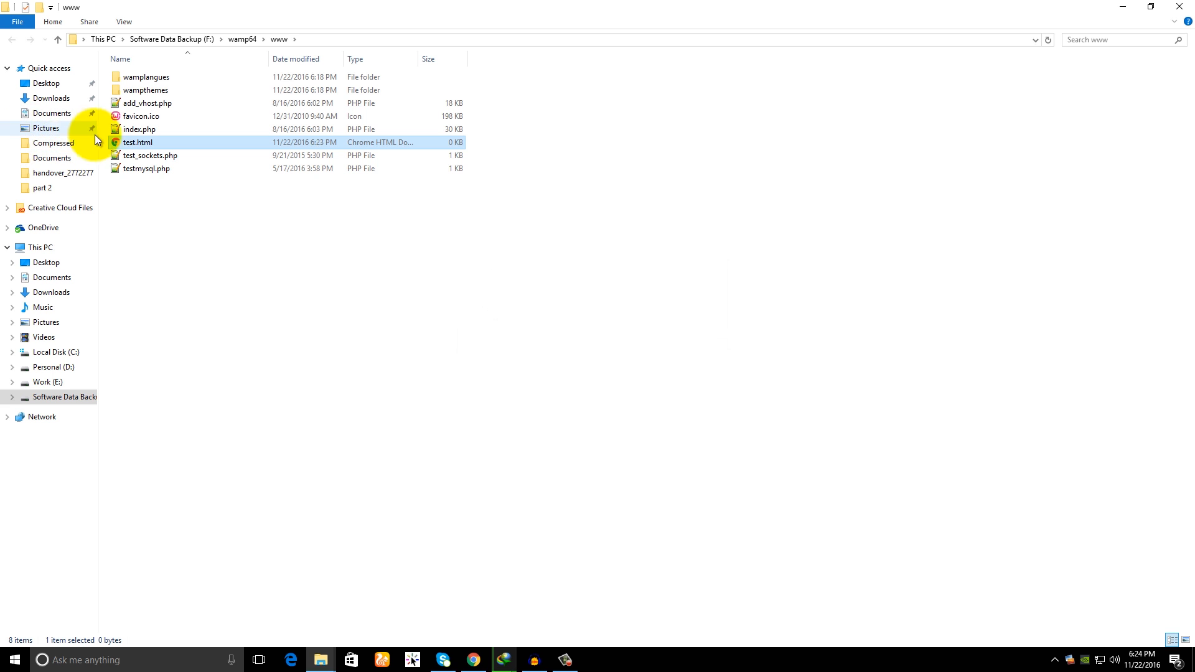
Edit test.html in Notepad++, add an h1 heading reading "It works", save the file and minimize the editor
{"action": "right_click", "coordinate": [128, 144]}
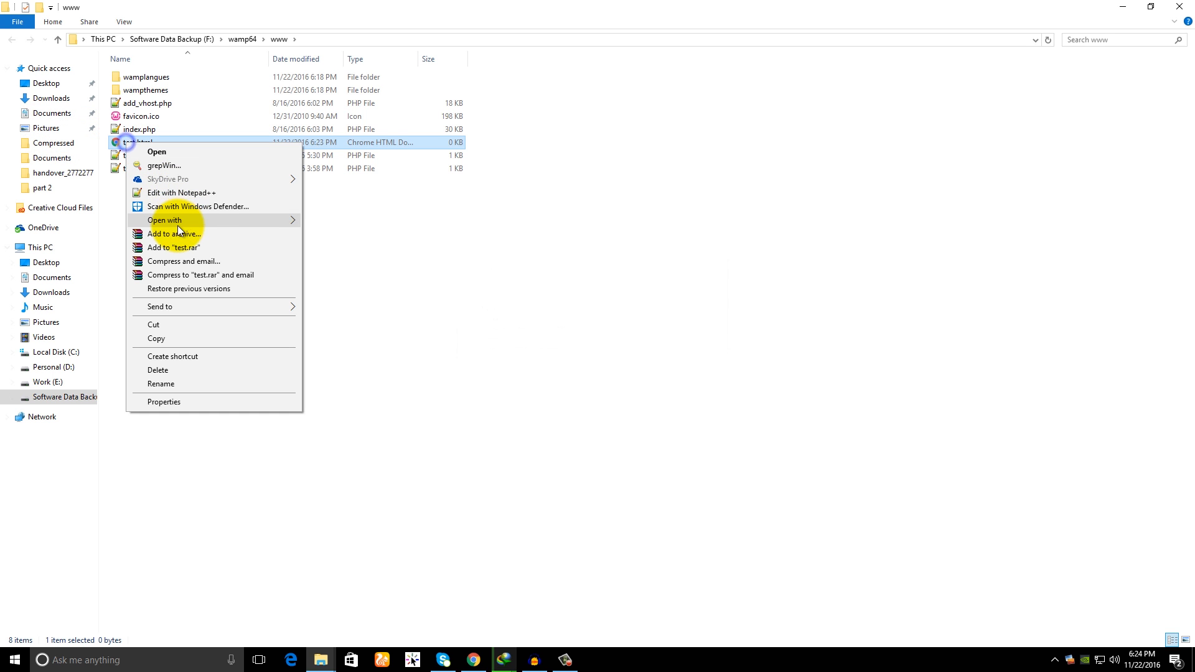
{"action": "left_click", "coordinate": [166, 194]}
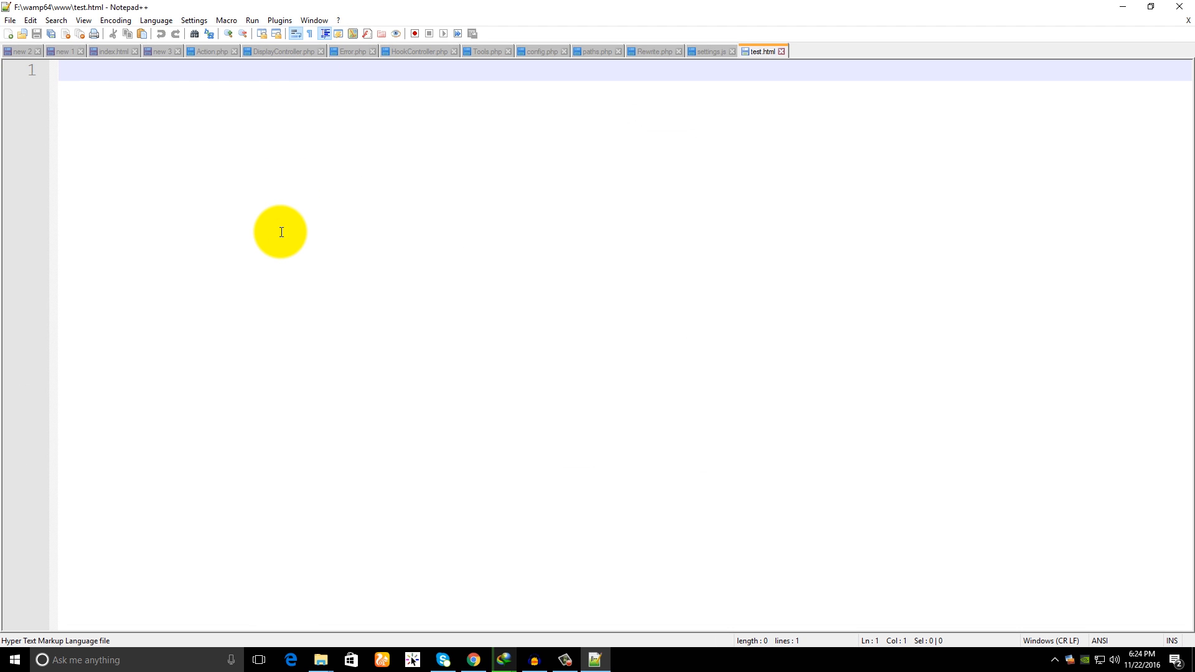
{"action": "type", "text": "<h1>It works </h1>"}
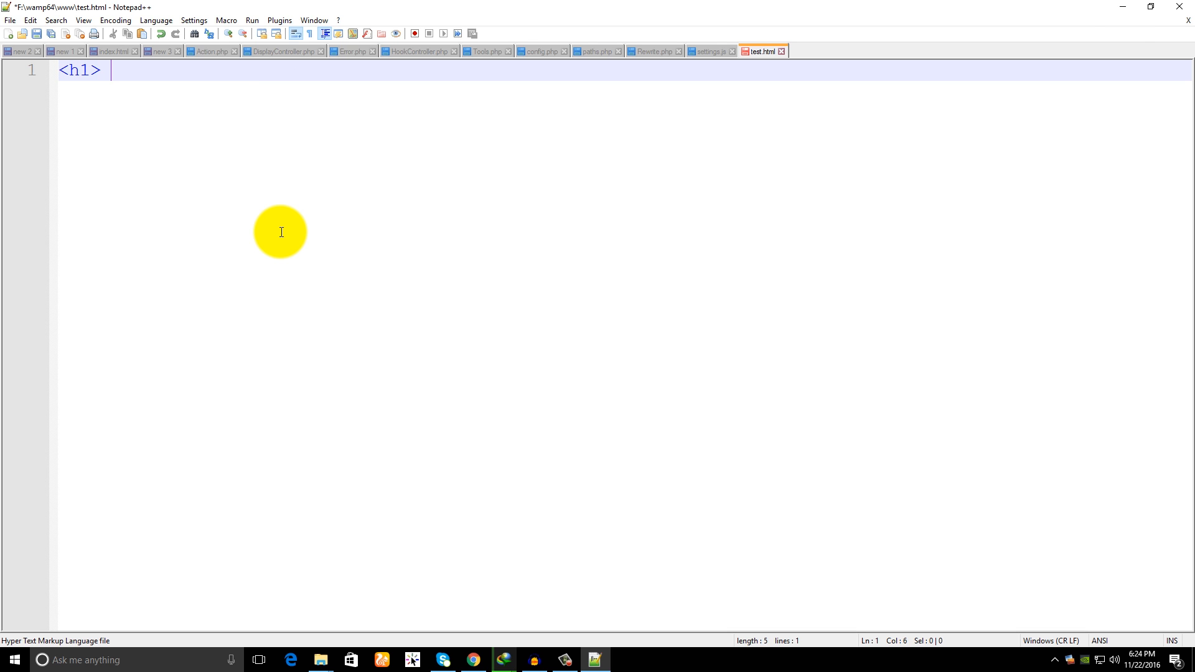
{"action": "key", "text": "ctrl+s"}
{"action": "left_click", "coordinate": [1124, 7]}
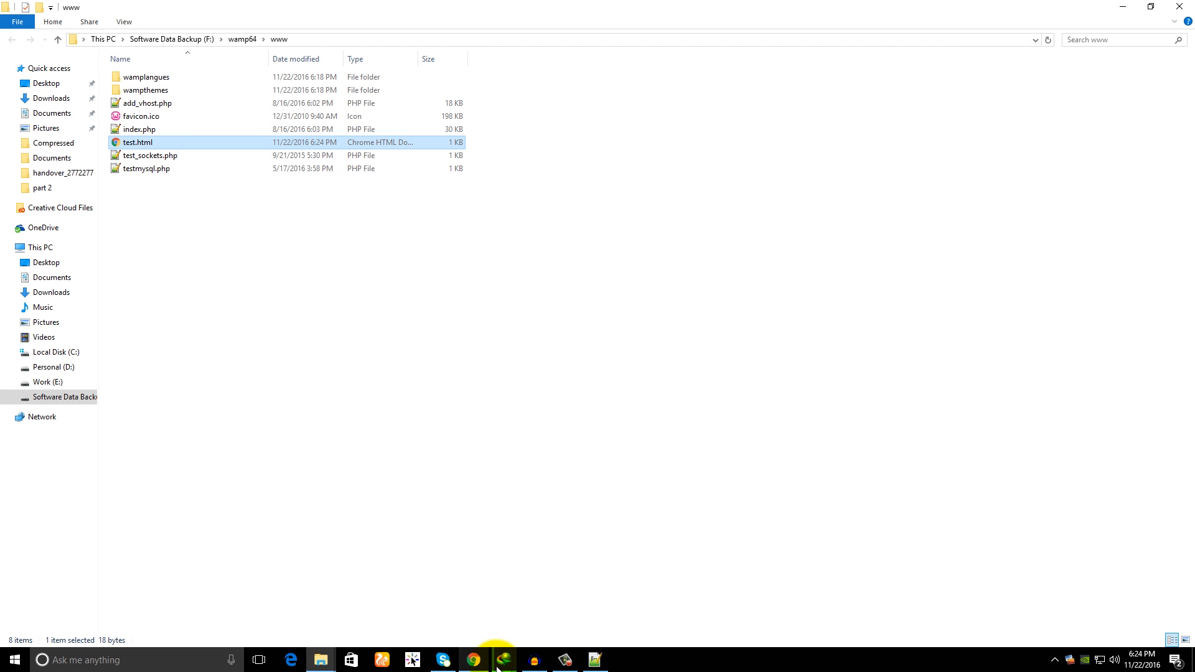
Open the localhost homepage from WampServer
{"action": "left_click", "coordinate": [1054, 660]}
{"action": "left_click", "coordinate": [1015, 632]}
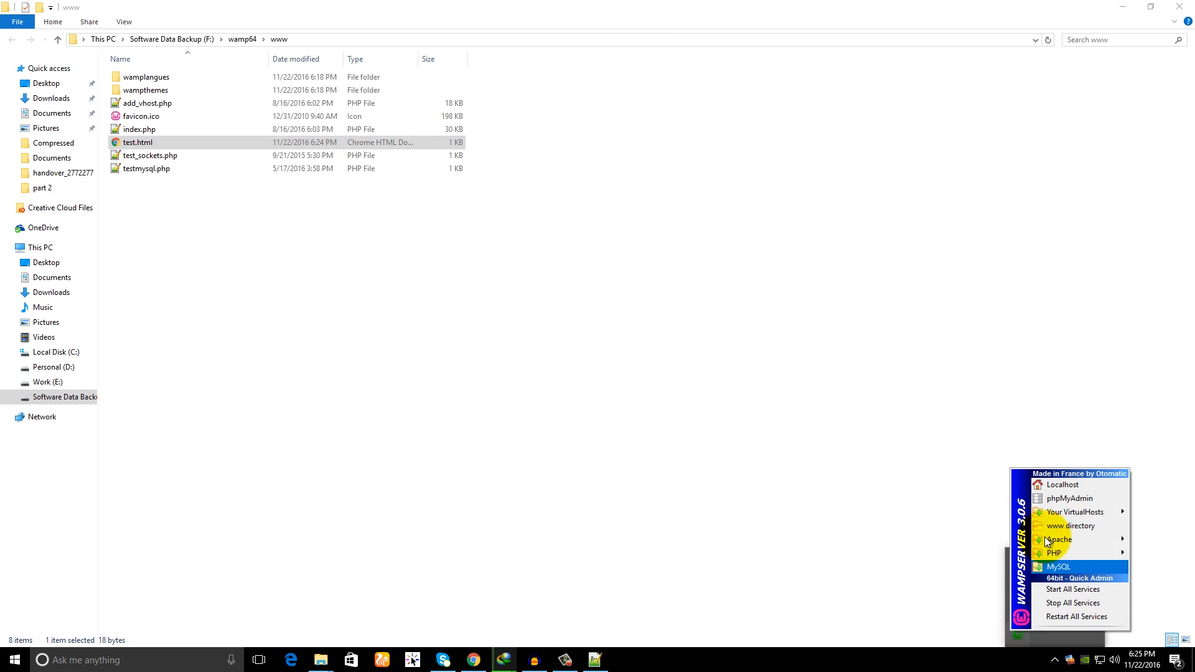
{"action": "left_click", "coordinate": [1065, 498]}
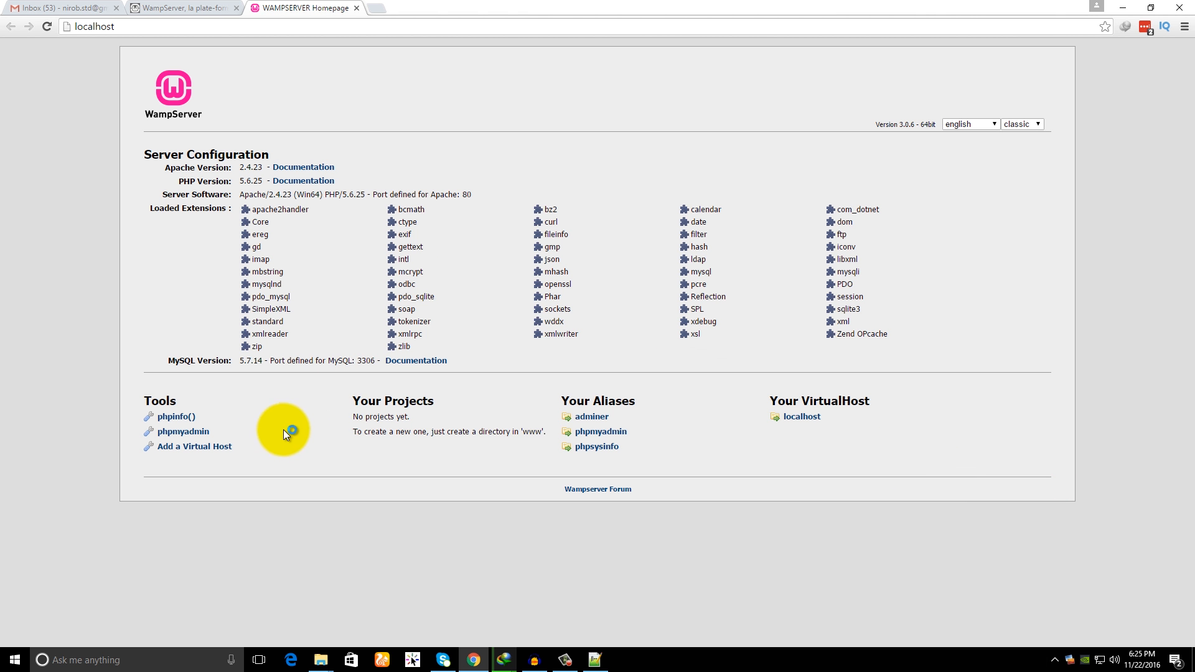
Load localhost/test.html in the browser and check the heading text on the page
{"action": "left_click", "coordinate": [182, 31]}
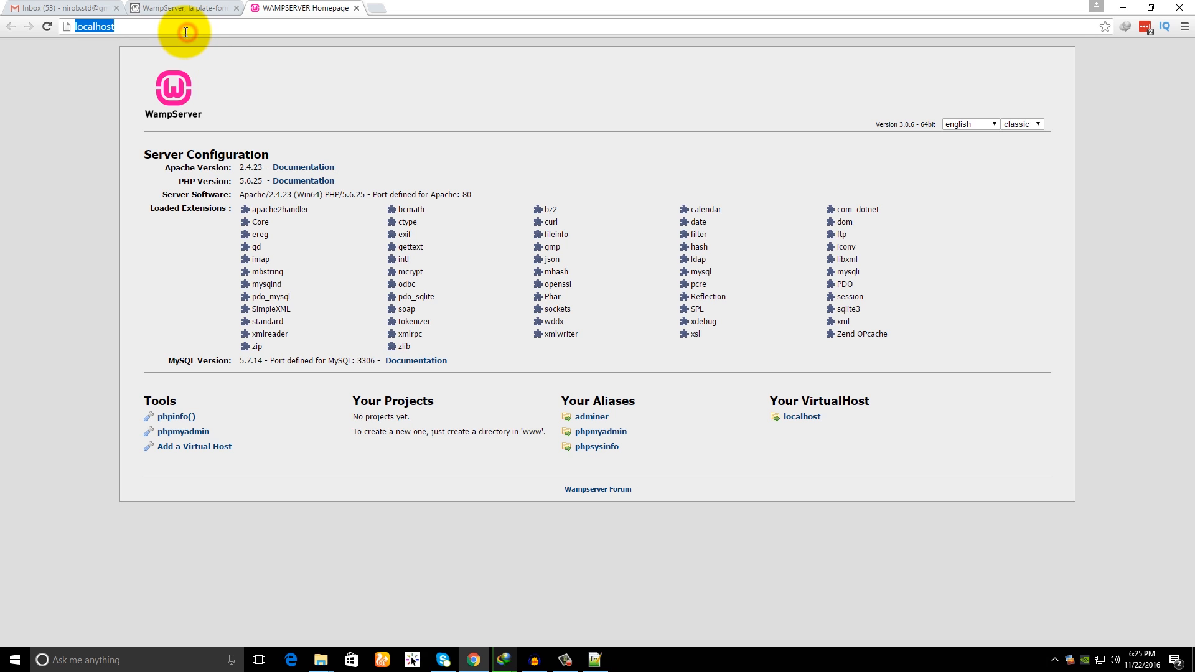
{"action": "left_click", "coordinate": [184, 32]}
{"action": "type", "text": "/"}
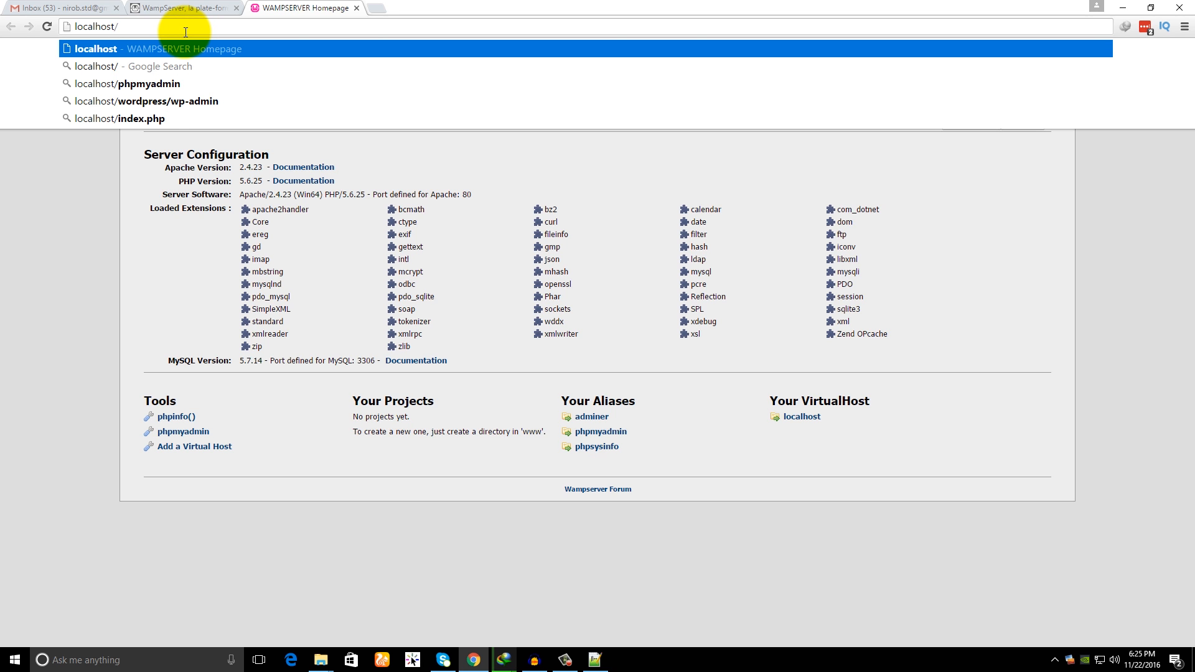
{"action": "type", "text": "test.html"}
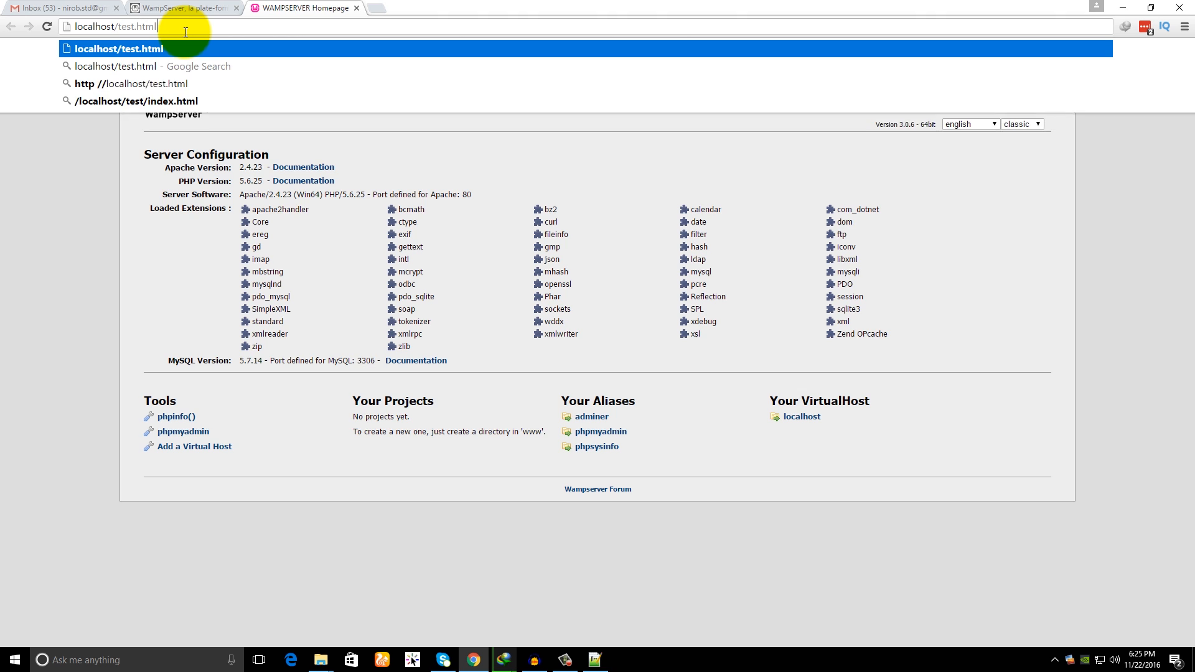
{"action": "key", "text": "Return"}
{"action": "left_click_drag", "start_coordinate": [85, 60], "coordinate": [13, 65]}
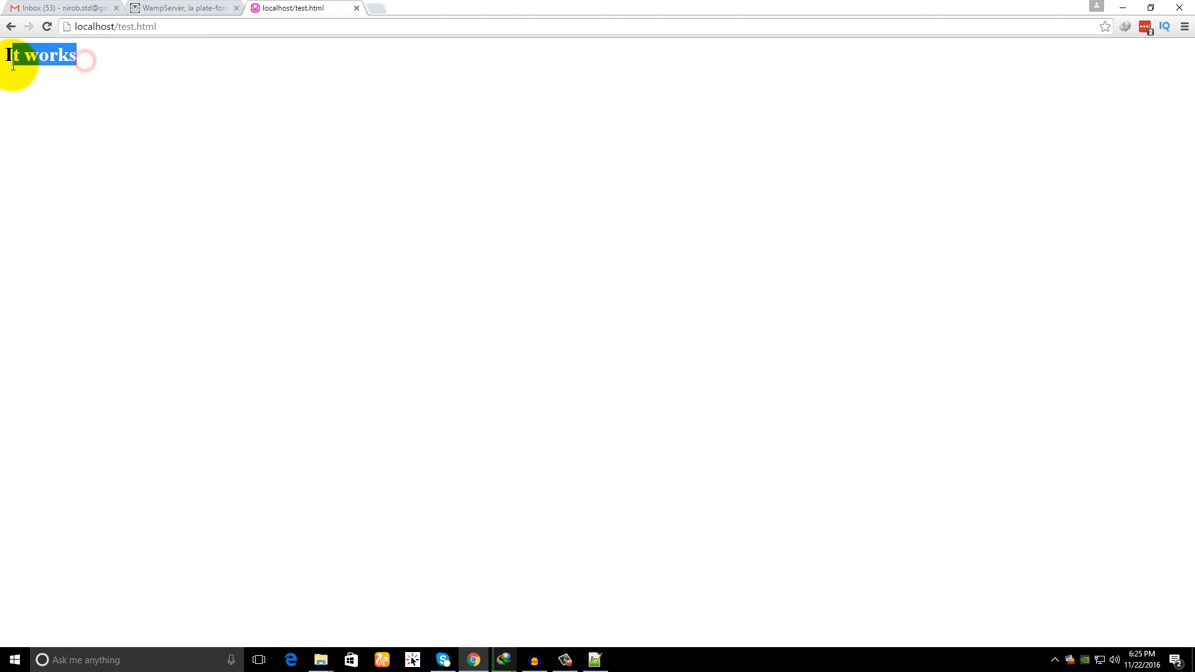
{"action": "left_click", "coordinate": [86, 82]}
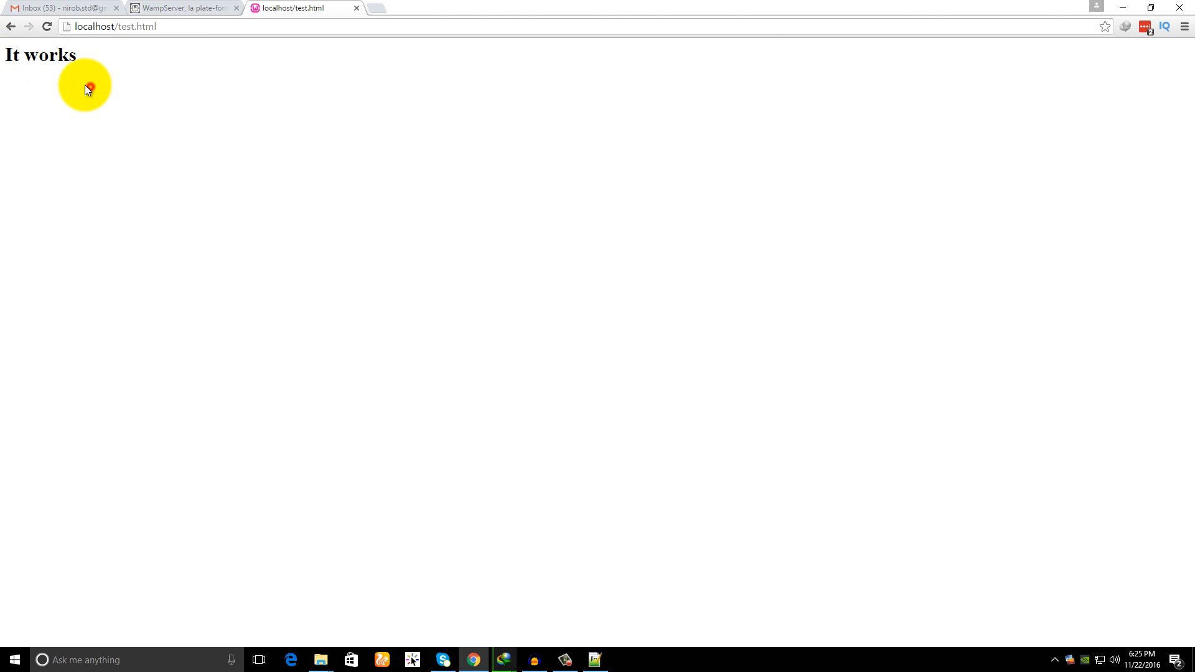
Change the address path after localhost to wp and load localhost/wp
{"action": "left_click", "coordinate": [100, 26]}
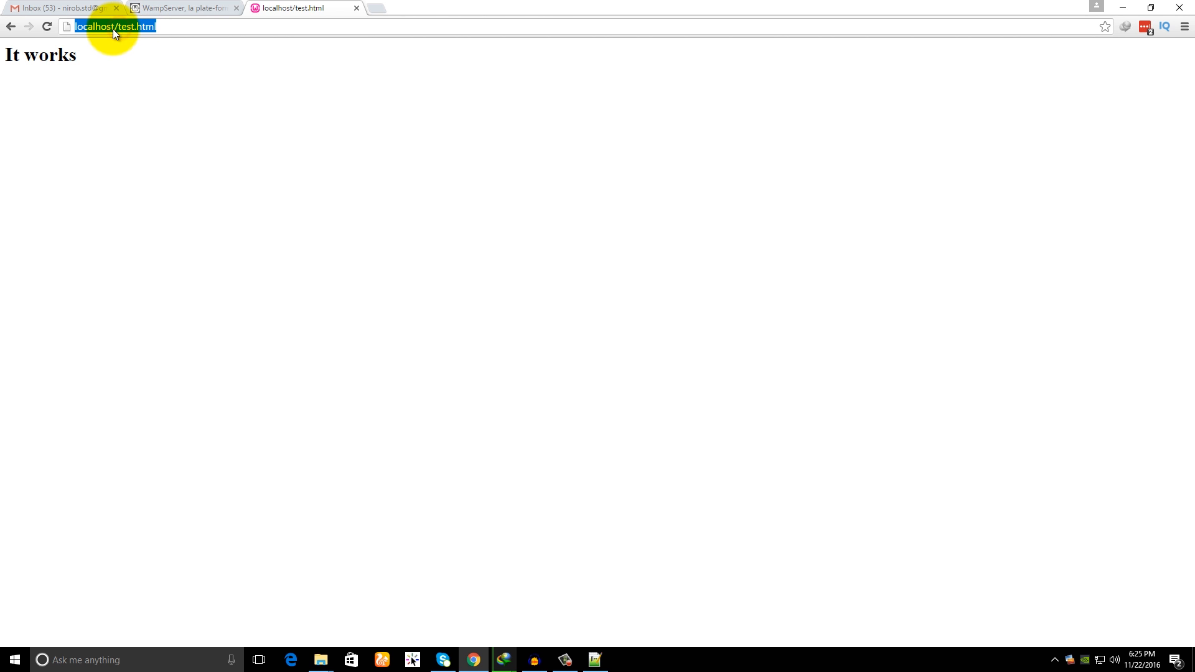
{"action": "left_click", "coordinate": [115, 27]}
{"action": "left_click_drag", "start_coordinate": [117, 26], "coordinate": [159, 24]}
{"action": "left_click", "coordinate": [114, 27]}
{"action": "left_click", "coordinate": [115, 26]}
{"action": "type", "text": "wp"}
{"action": "key", "text": "Return"}
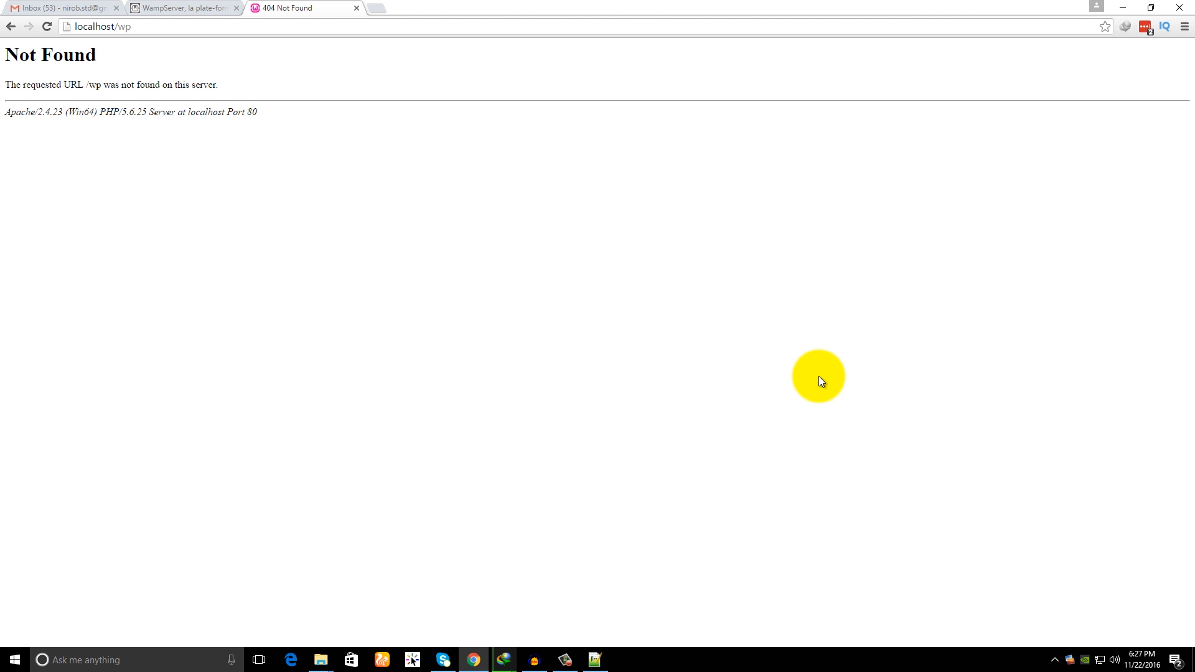
Reveal the hidden notification area icons to reach WampServer
{"action": "left_click", "coordinate": [1054, 660]}
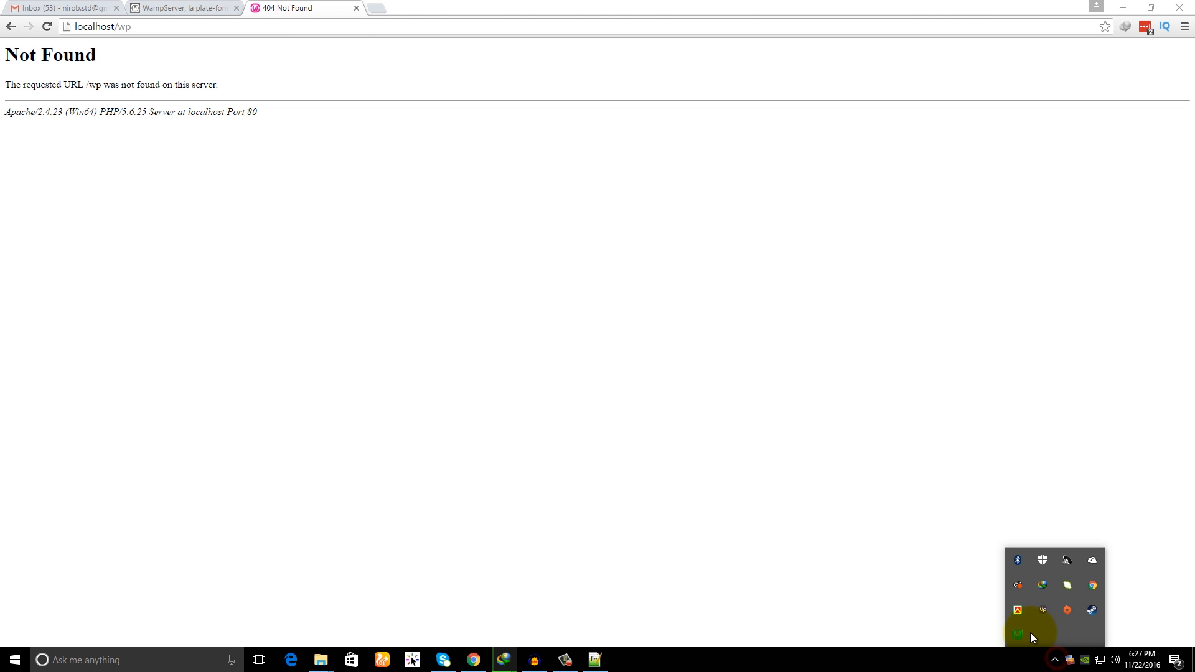